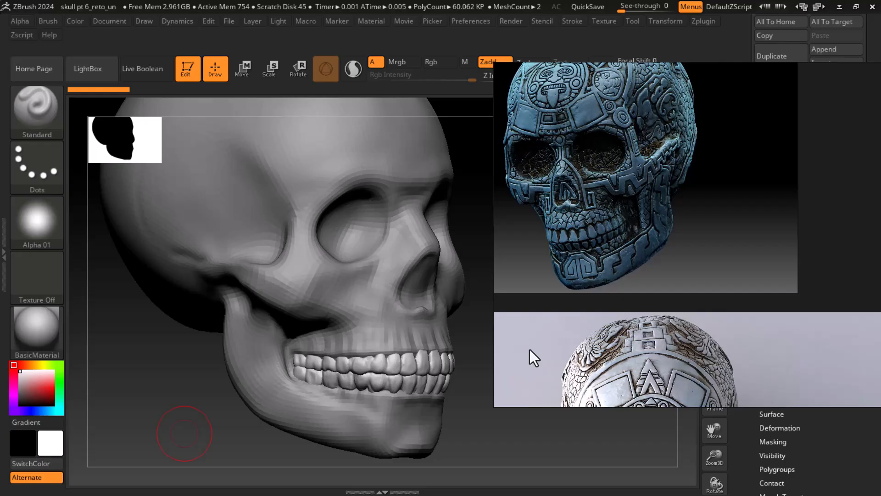
- Move the skull reference window over the canvas and crop it tightly around the blue carved skull image
left_click_drag(845, 75, 769, 83)
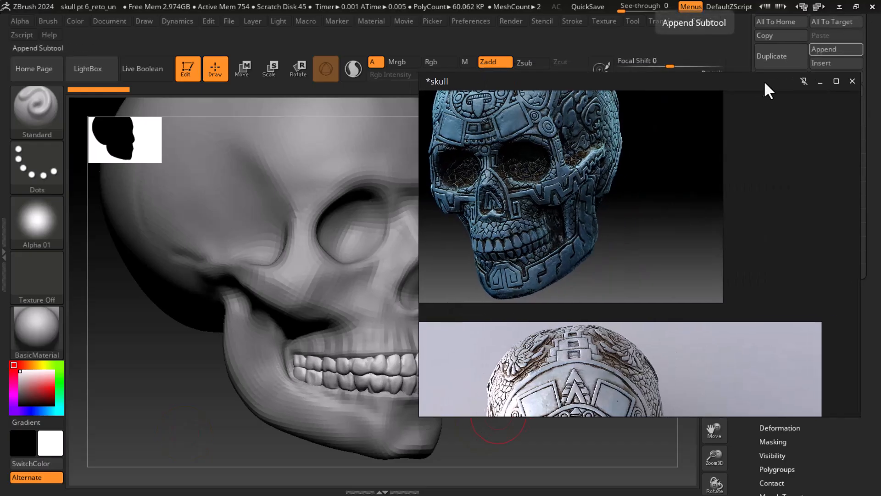
left_click_drag(857, 131, 616, 131)
left_click_drag(508, 72, 528, 83)
left_click_drag(542, 184, 542, 214)
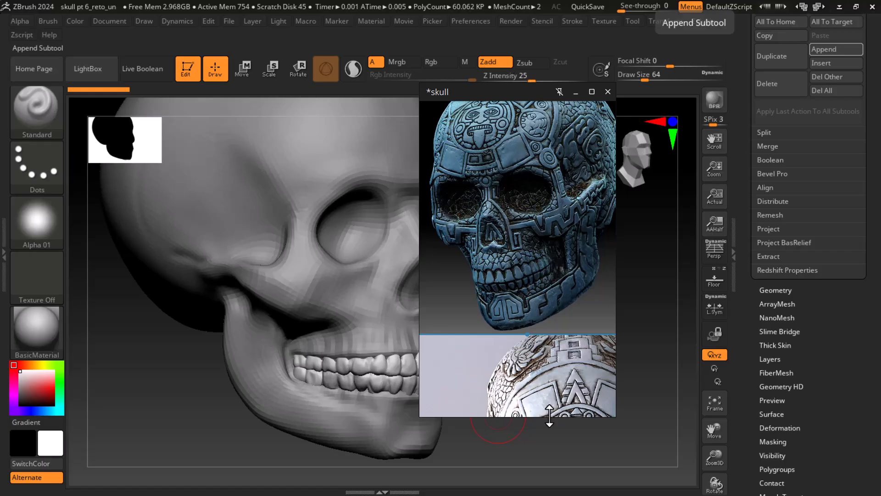
left_click_drag(543, 415, 558, 319)
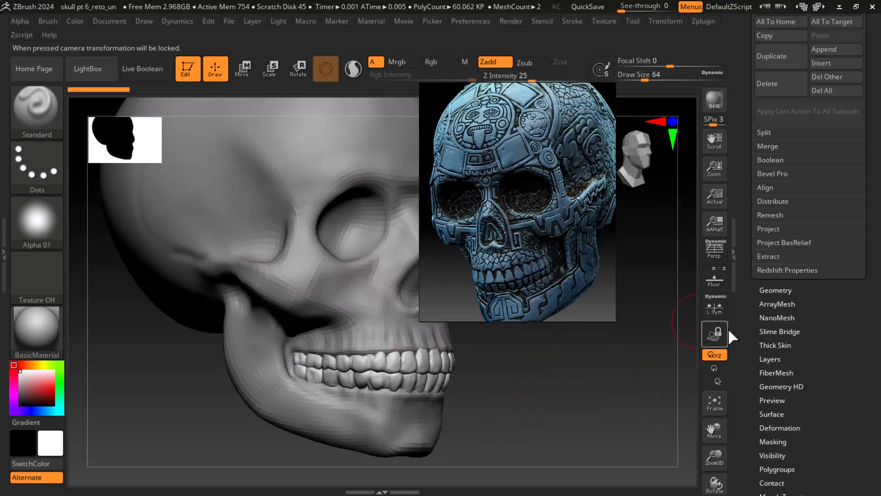
- Select the skull subtool and preview its UV layout with Morph UV, returning to the normal 3D shape
left_click_drag(749, 352, 750, 268)
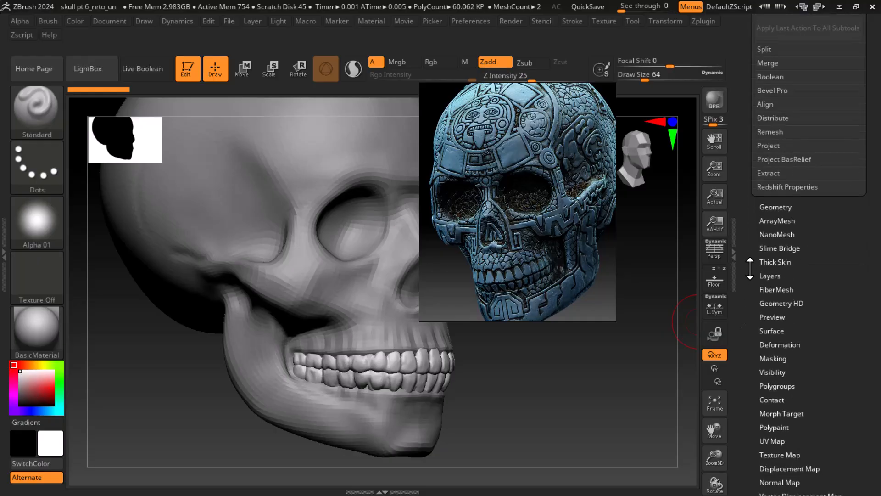
left_click(771, 441)
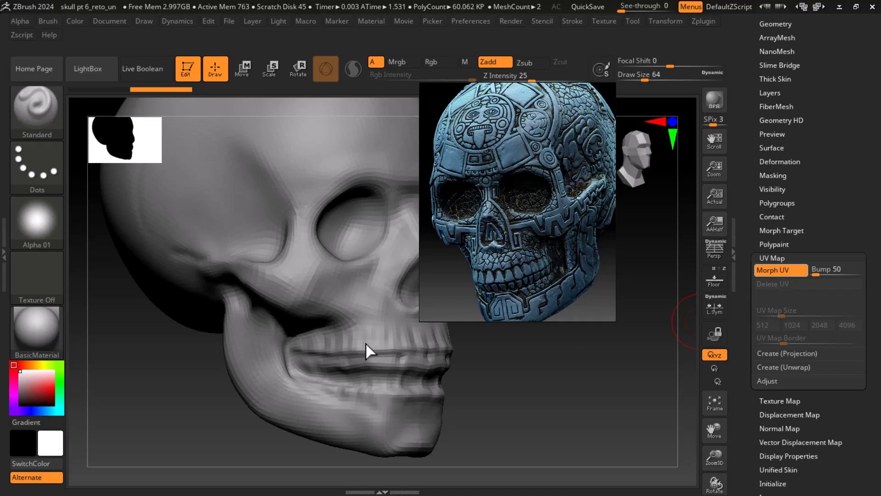
left_click(388, 321, "alt")
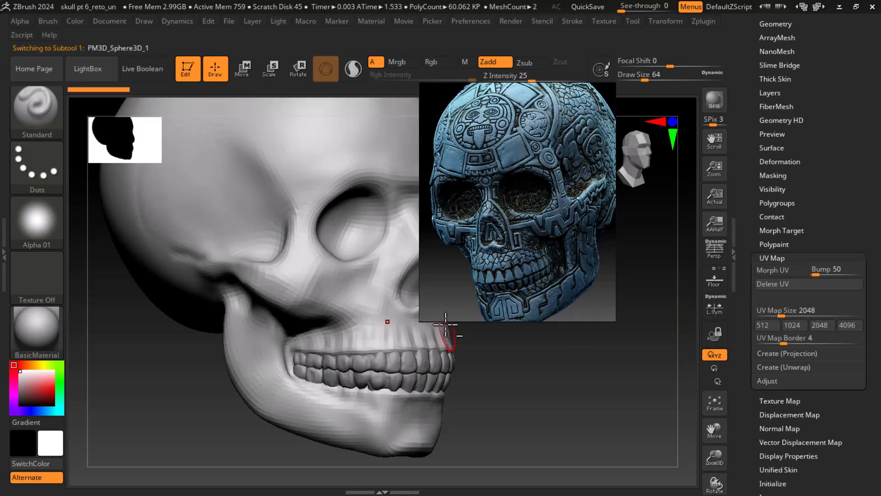
left_click(786, 271)
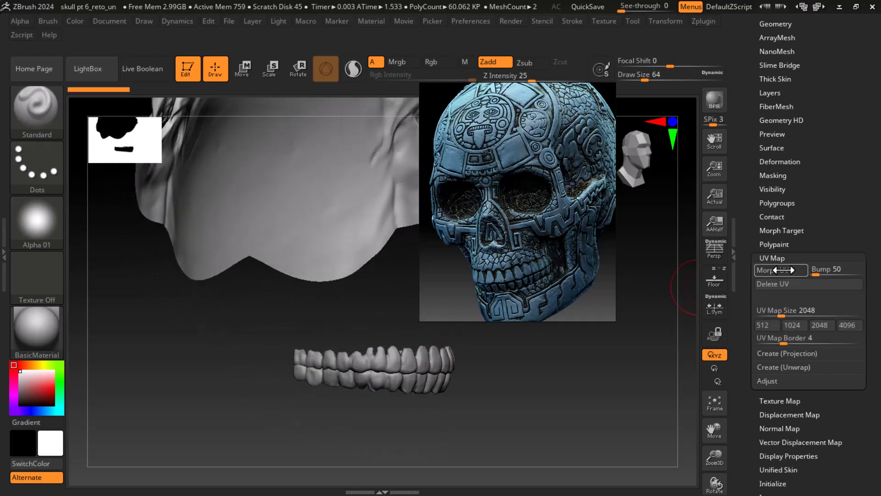
left_click(781, 270)
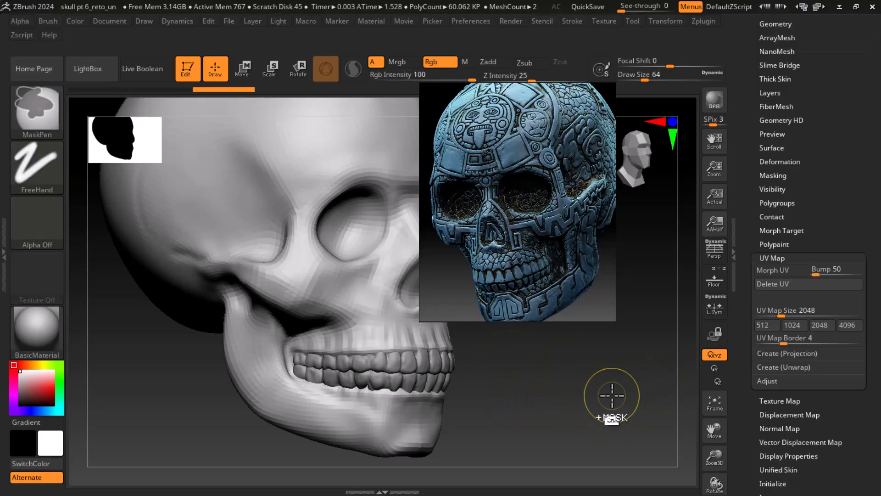
- Subdivide the skull mesh repeatedly, up to about 5.137 million polygons
mouse_move(602, 407)
left_mouse_down()
mouse_move(626, 419)
mouse_move(590, 421)
mouse_move(609, 413)
mouse_move(607, 378)
left_mouse_up()
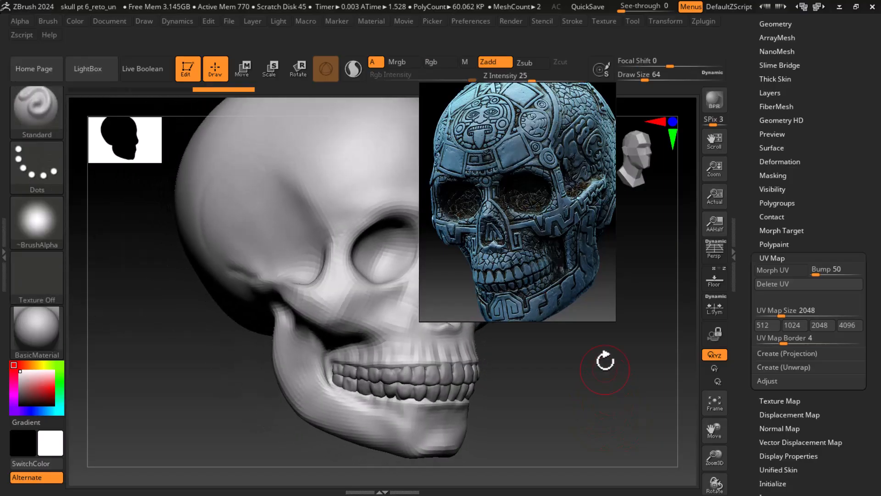
mouse_move(586, 415)
left_mouse_down()
mouse_move(591, 423)
mouse_move(586, 407)
left_mouse_up()
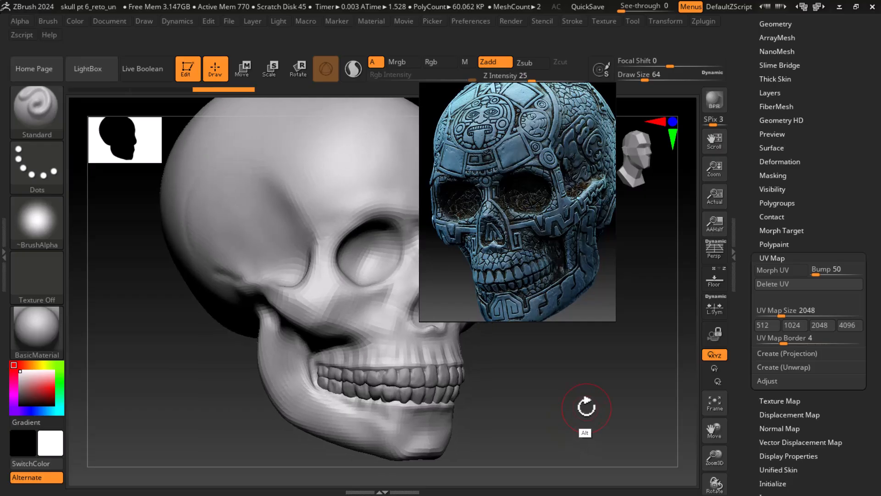
key("ctrl")
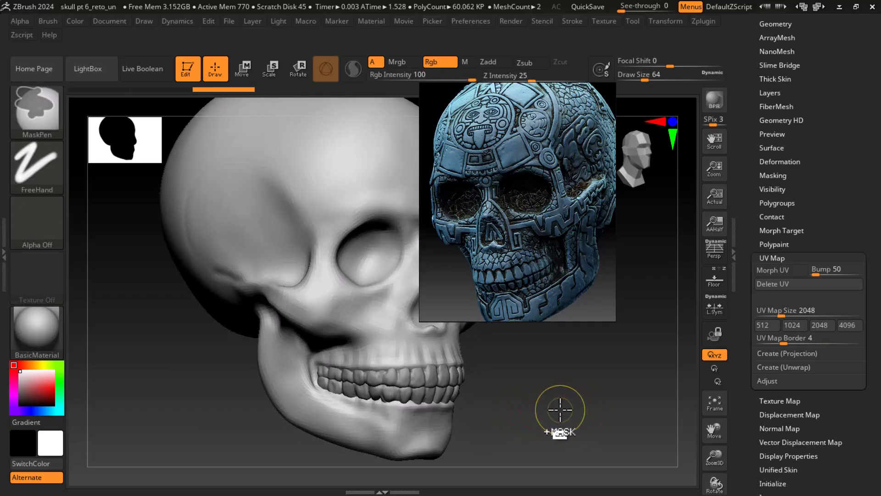
key("ctrl+d")
key("ctrl+d")
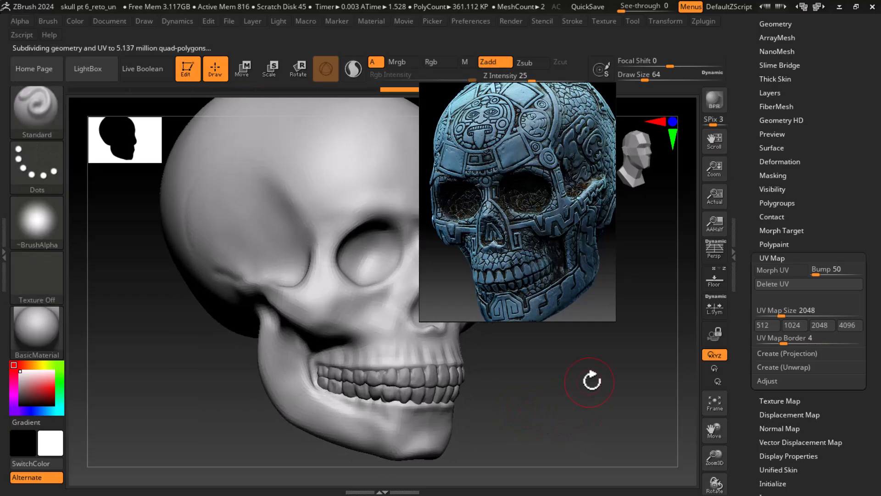
- Set the skull's UV map size to 4096 and create a new blank texture map for it
left_click_drag(745, 216, 745, 417)
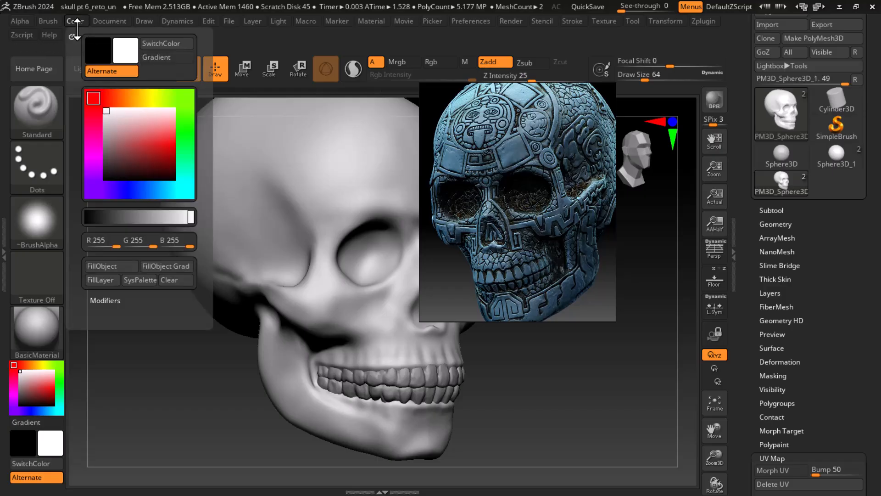
left_click_drag(751, 394, 748, 296)
left_click(845, 270)
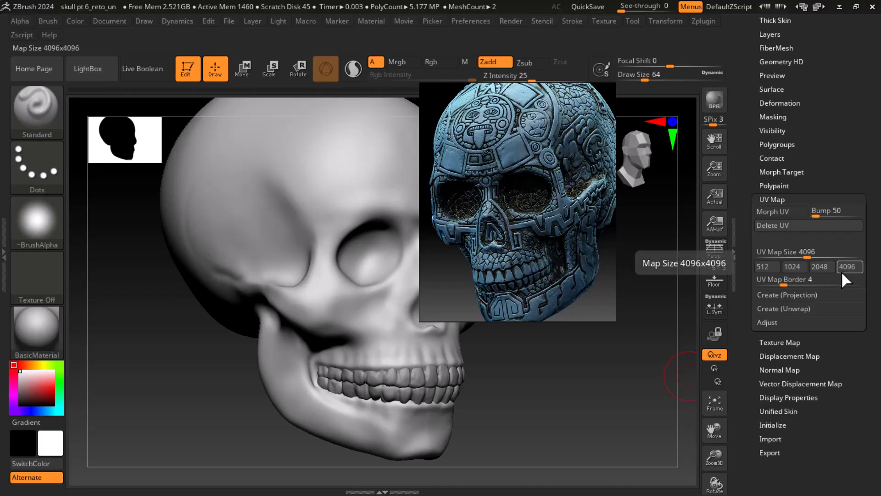
left_click(793, 342)
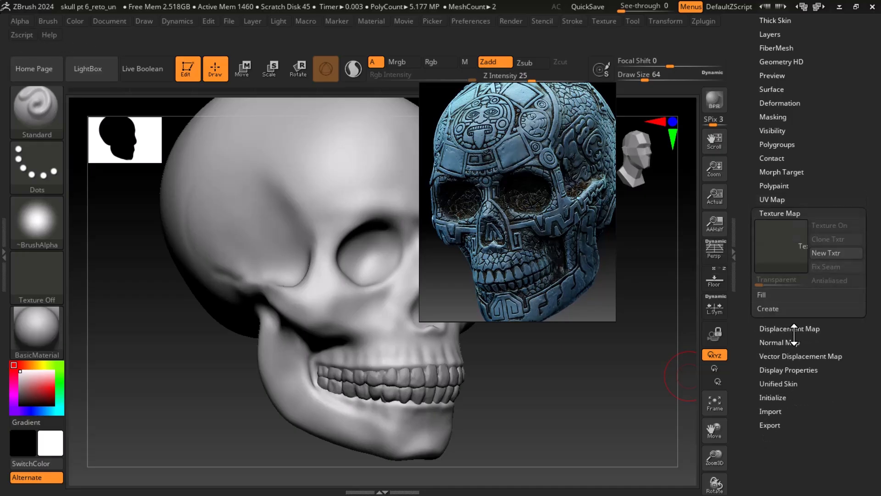
left_click(836, 253)
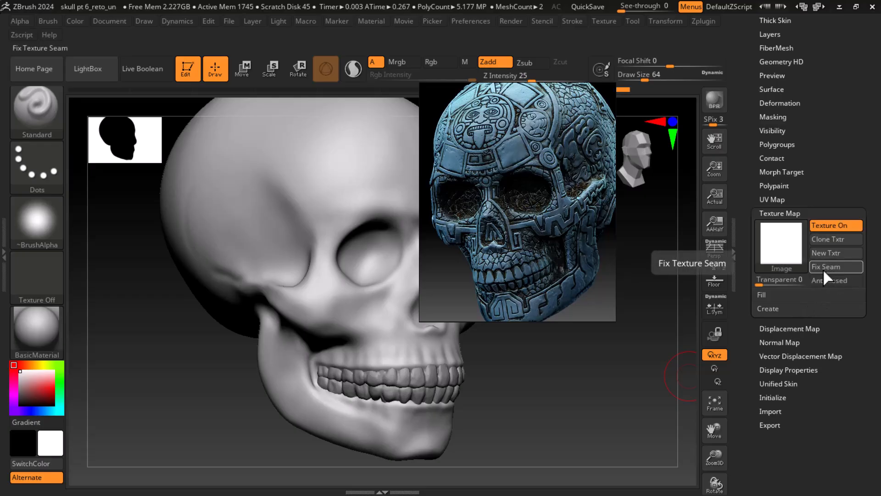
left_click(766, 294)
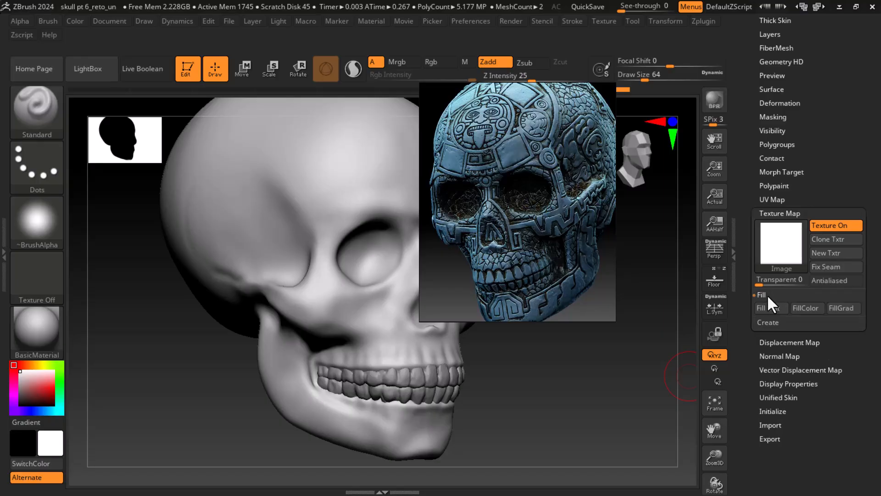
left_click(772, 295)
left_click(770, 307)
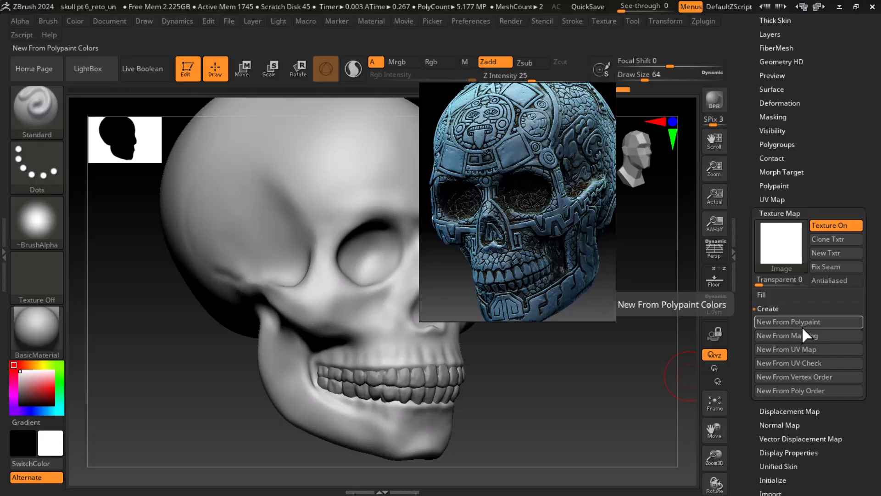
left_click(783, 310)
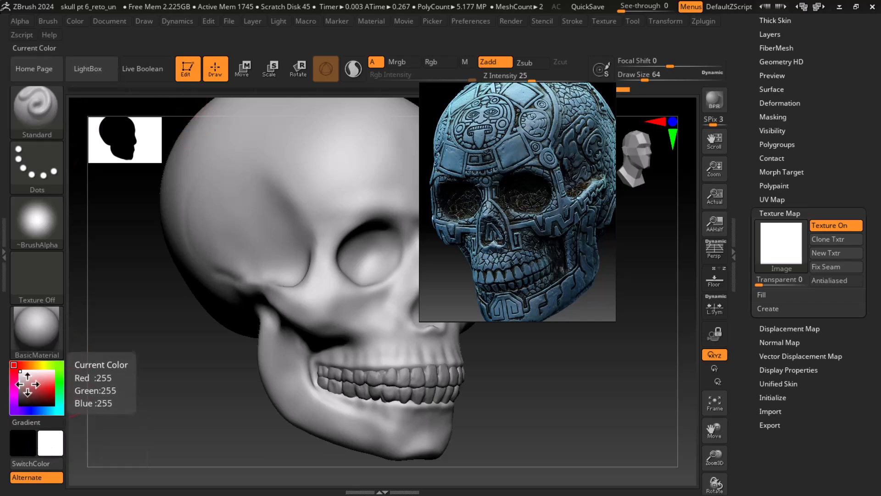
- Fill the skull with a near-black colour (R 4, G 4, B 4) and turn its texture map off
left_click(20, 403)
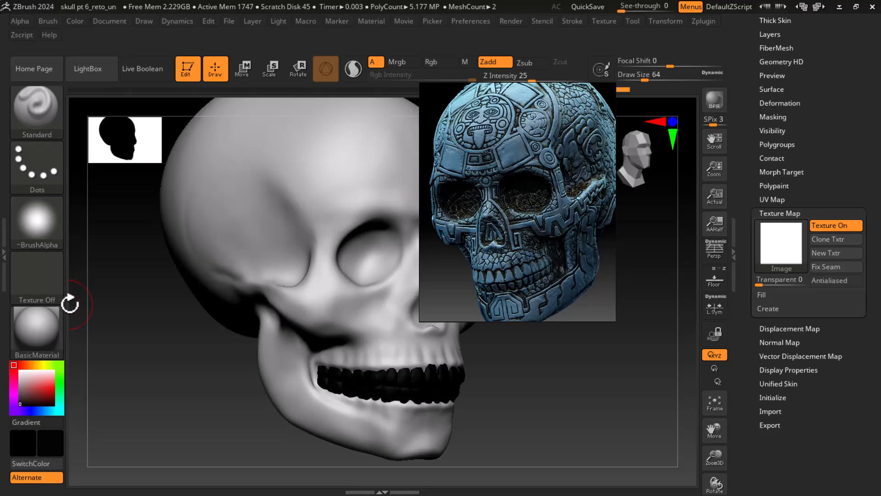
left_click(75, 21)
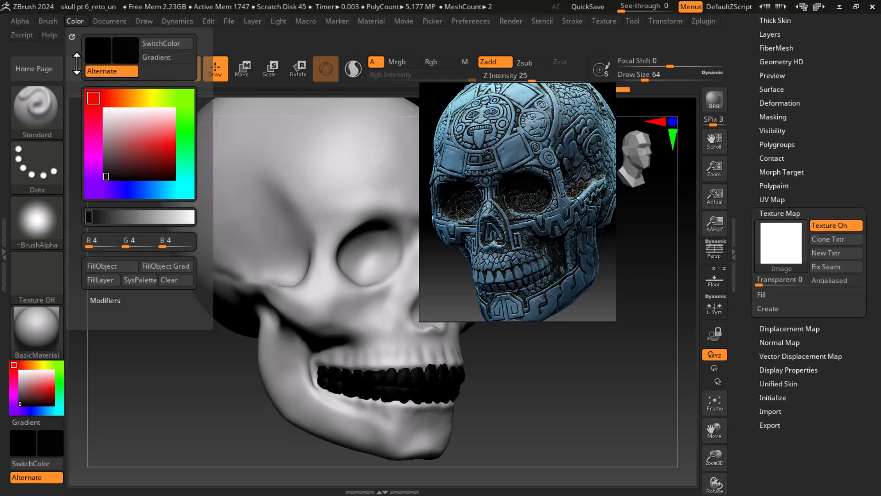
left_click(106, 268)
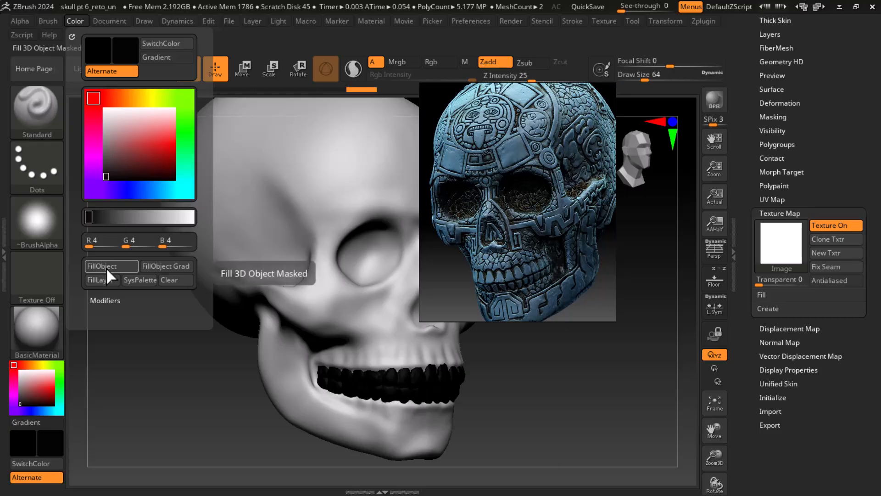
key("alt")
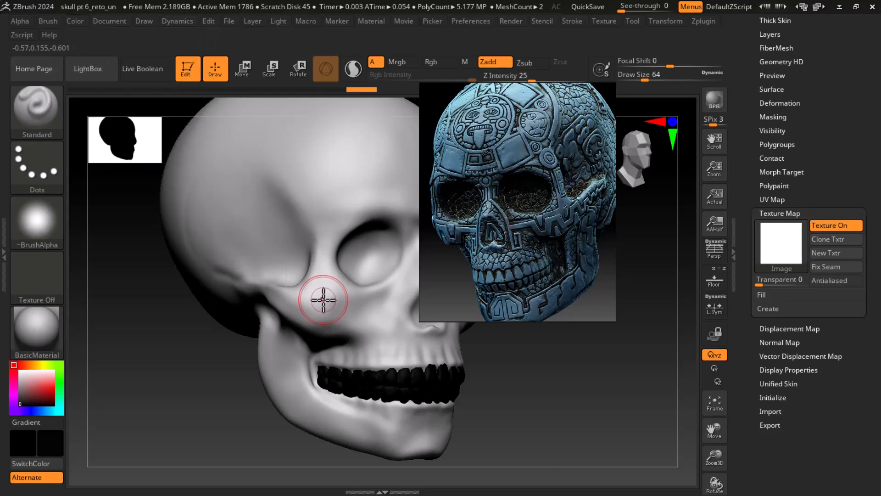
left_click(782, 261)
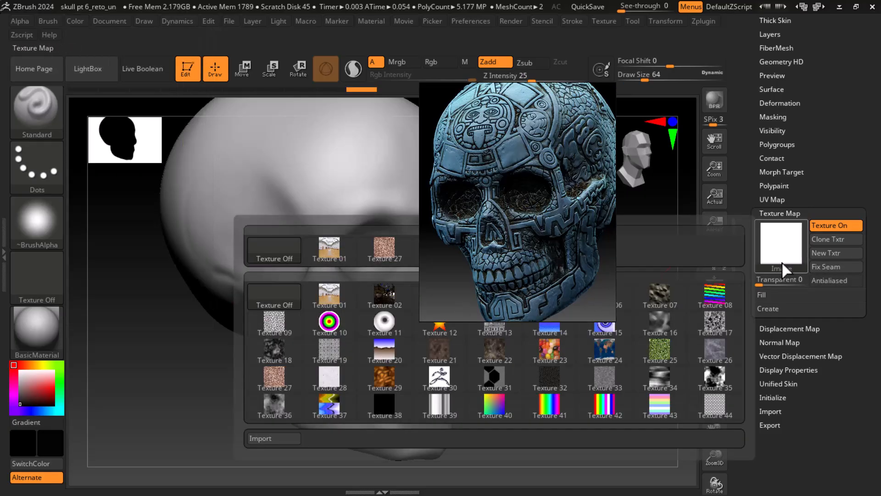
left_click(284, 258)
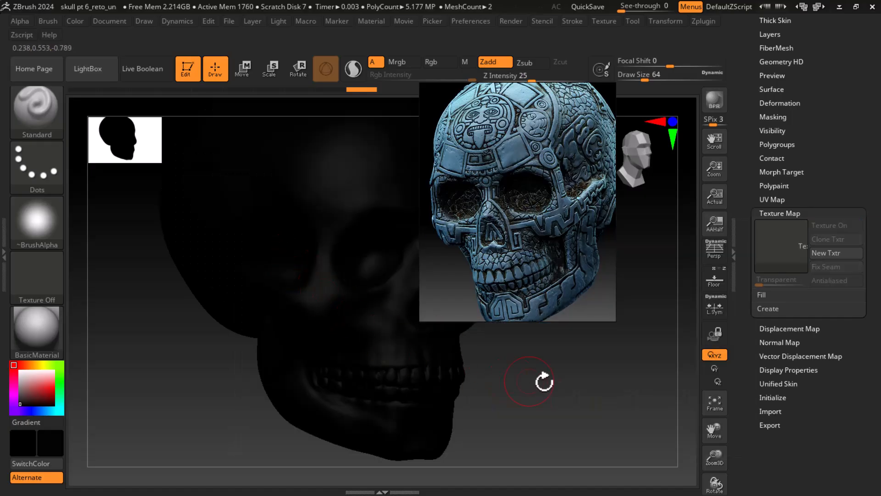
- Choose white as the current colour and set the Standard brush to paint with Rgb only, with Zadd off
mouse_move(557, 367)
left_mouse_down()
mouse_move(563, 379)
mouse_move(569, 368)
left_mouse_up()
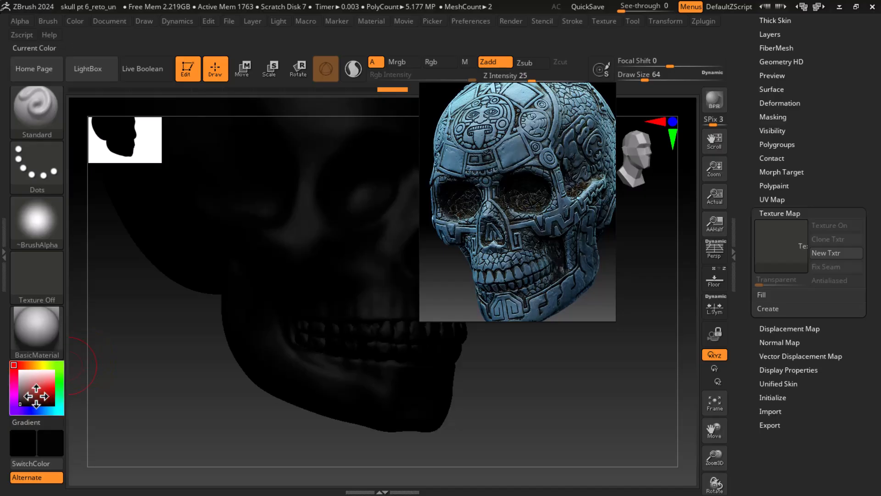
left_click(20, 371)
left_click_drag(480, 399, 578, 390)
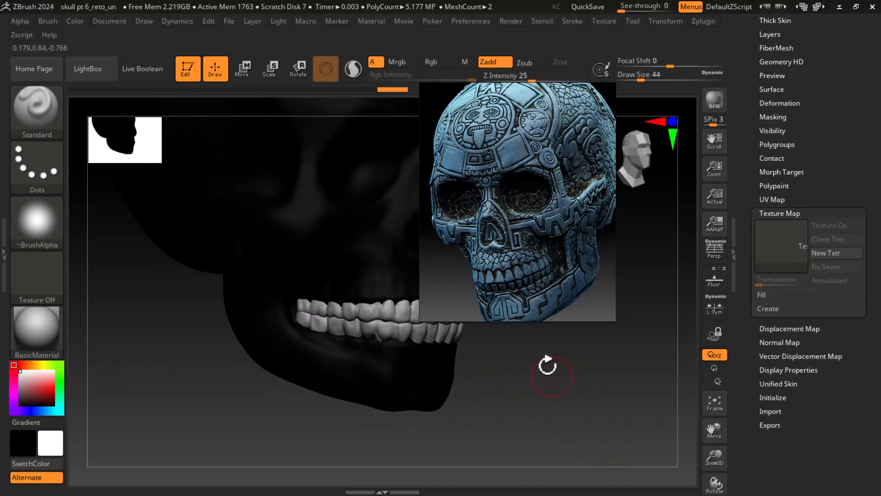
left_click(504, 64)
left_click(444, 66)
- Paint white test dabs on the side of the lower jaw with draw size 28, and move the reference image clear of the teeth
left_click(354, 373)
mouse_move(441, 415)
left_mouse_down()
mouse_move(525, 422)
mouse_move(543, 407)
mouse_move(529, 449)
left_mouse_up()
key("bracketleft")
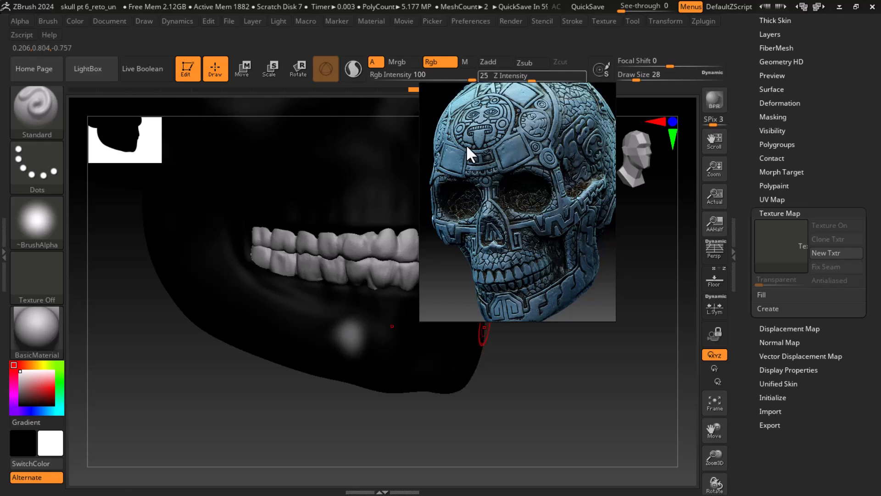
left_click_drag(490, 105, 557, 150)
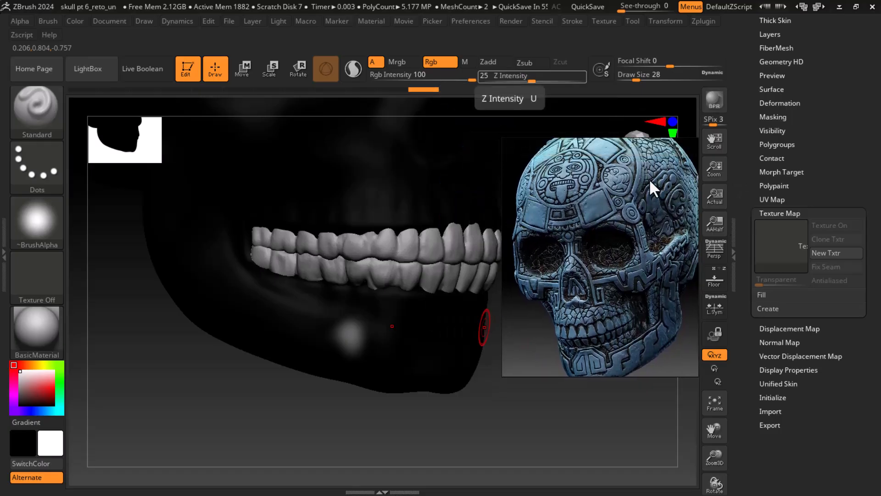
mouse_move(390, 353)
left_mouse_down()
mouse_move(351, 346)
mouse_move(360, 344)
left_mouse_up()
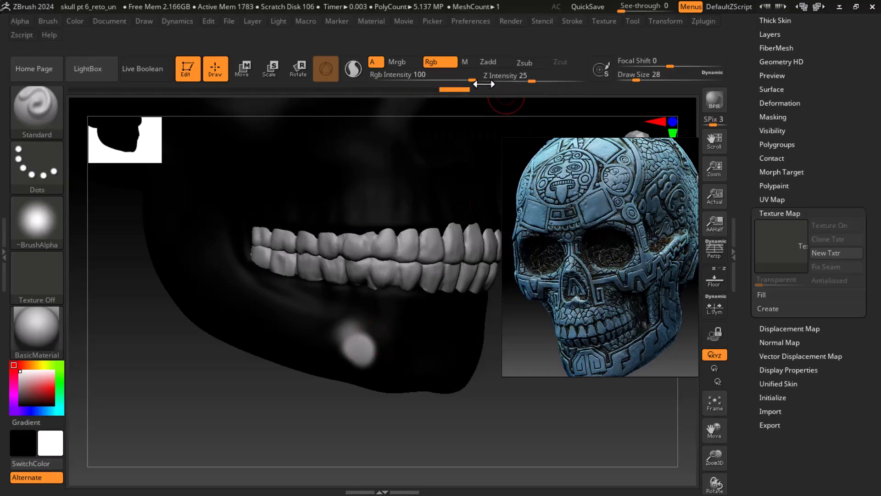
- Set the brush's focal shift to -93 and paint a solid white patch on the side of the lower jaw
left_click_drag(468, 83, 472, 81)
mouse_move(636, 80)
left_mouse_down()
mouse_move(648, 66)
mouse_move(624, 74)
left_mouse_up()
mouse_move(348, 360)
left_mouse_down()
mouse_move(338, 335)
mouse_move(299, 325)
mouse_move(366, 350)
mouse_move(335, 341)
mouse_move(353, 363)
left_mouse_up()
mouse_move(417, 417)
left_mouse_down()
mouse_move(422, 364)
mouse_move(456, 412)
mouse_move(432, 408)
left_mouse_up()
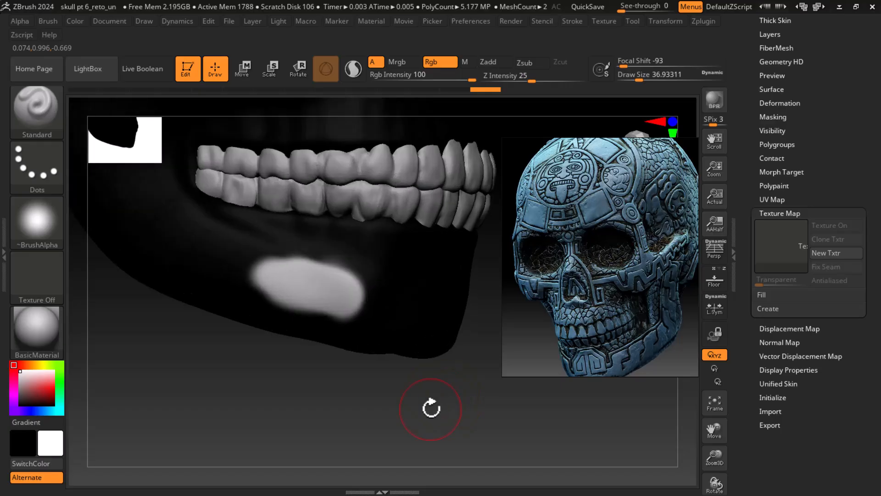
- Set the draw size to about 29 and check the paint on the opposite side of the lower jaw
key("bracketleft")
key("bracketleft")
key("bracketleft")
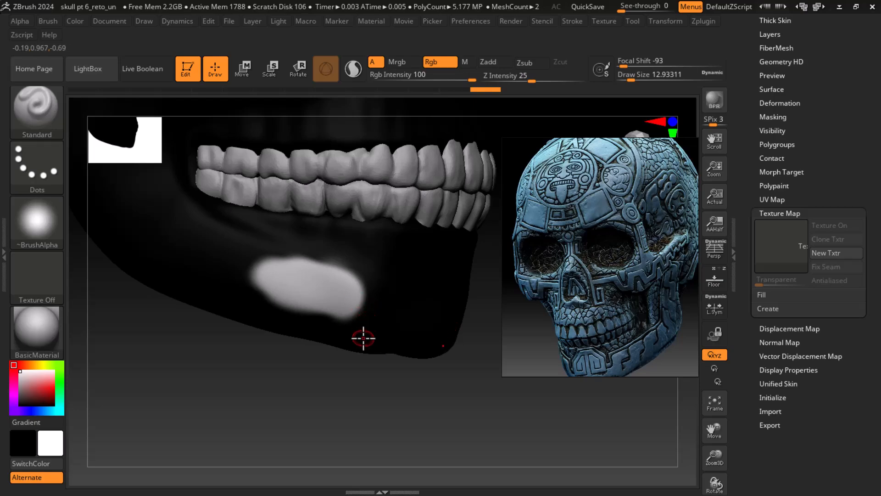
key("bracketright")
key("bracketright")
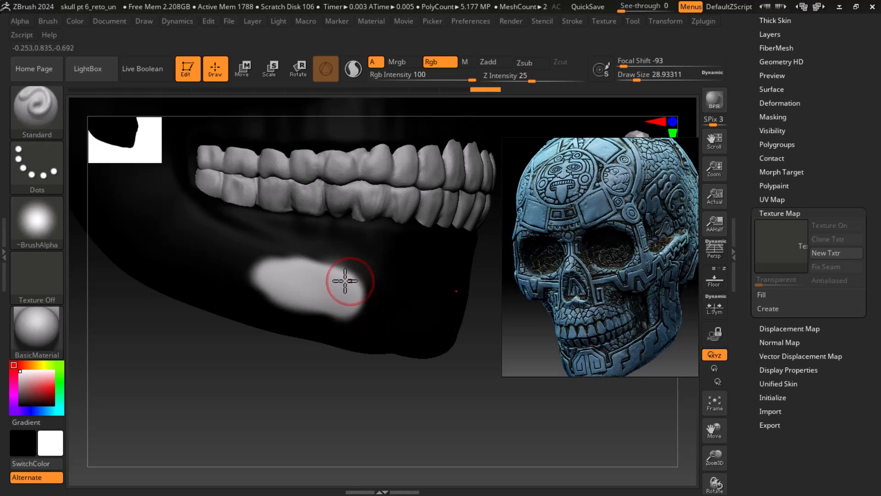
mouse_move(393, 367)
left_mouse_down()
mouse_move(423, 374)
mouse_move(325, 398)
mouse_move(346, 423)
mouse_move(458, 374)
left_mouse_up()
mouse_move(594, 434)
left_mouse_down()
mouse_move(500, 441)
mouse_move(362, 417)
left_mouse_up()
left_click_drag(303, 390, 188, 410, "alt")
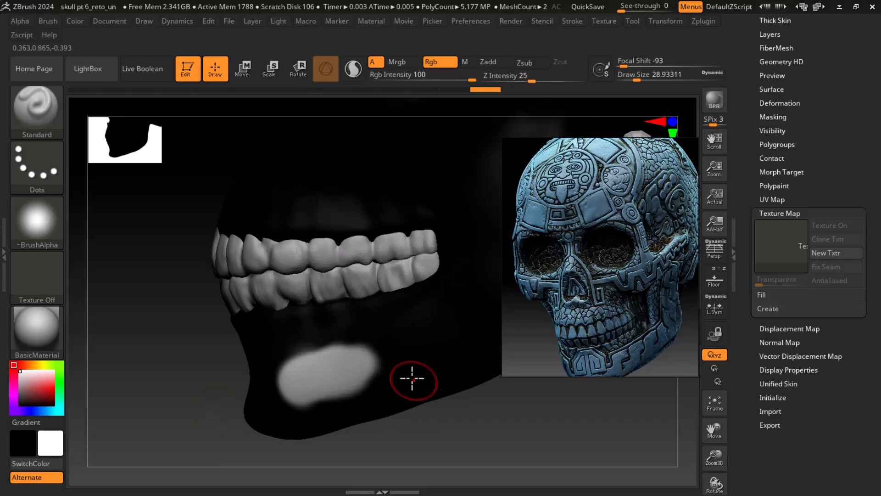
left_click_drag(592, 434, 474, 458, "alt")
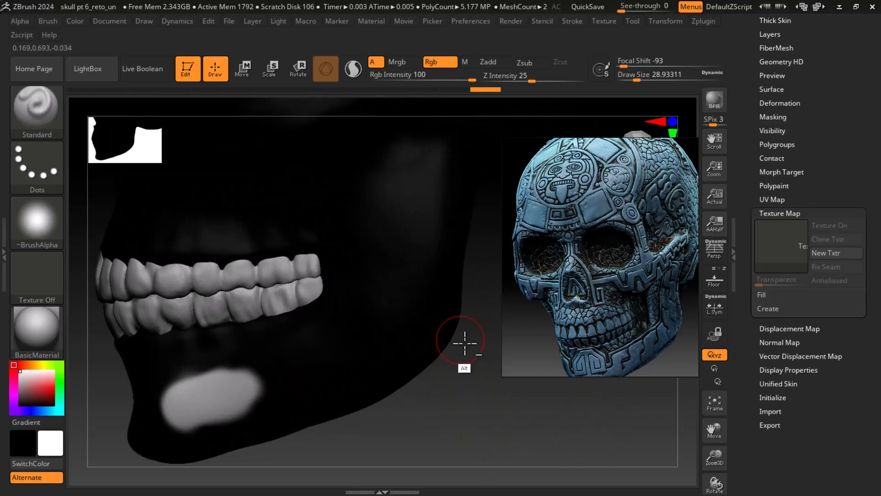
- Paint a white stepped zigzag band on the upper rear part of the lower jaw with draw size about 17
left_click_drag(461, 297, 453, 329, "alt")
mouse_move(375, 226)
left_mouse_down()
mouse_move(384, 191)
mouse_move(369, 240)
mouse_move(381, 195)
left_mouse_up()
mouse_move(371, 239)
left_mouse_down()
mouse_move(413, 248)
mouse_move(419, 284)
mouse_move(403, 301)
mouse_move(409, 258)
mouse_move(413, 281)
mouse_move(417, 260)
mouse_move(422, 279)
left_mouse_up()
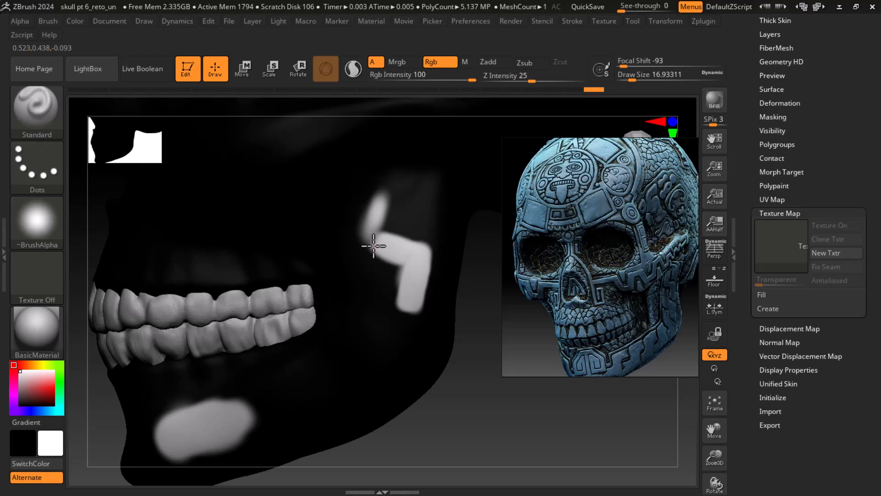
mouse_move(362, 239)
left_mouse_down()
mouse_move(374, 191)
mouse_move(359, 228)
mouse_move(381, 204)
mouse_move(368, 246)
left_mouse_up()
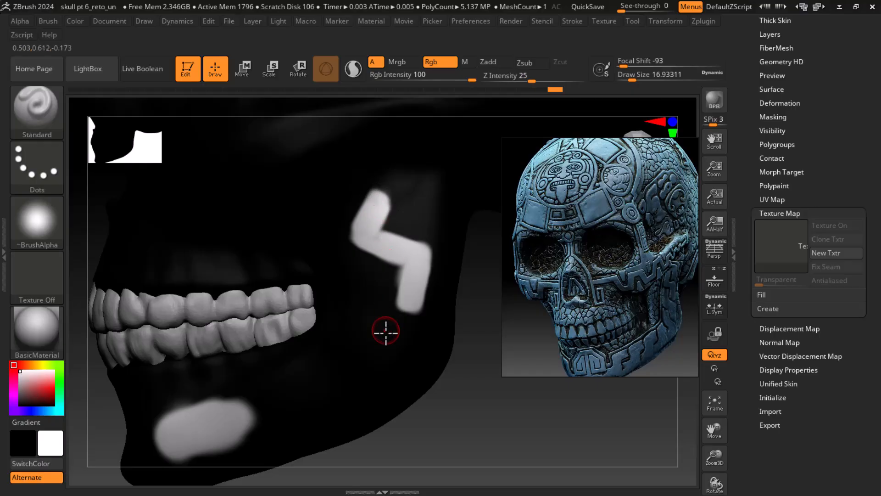
- Paint a second white zigzag band below and parallel to the first, with a wider upper block
mouse_move(437, 354)
left_mouse_down("alt")
mouse_move(468, 376)
mouse_move(472, 366)
mouse_move(453, 350)
left_mouse_up("alt")
left_click_drag(339, 249, 343, 252)
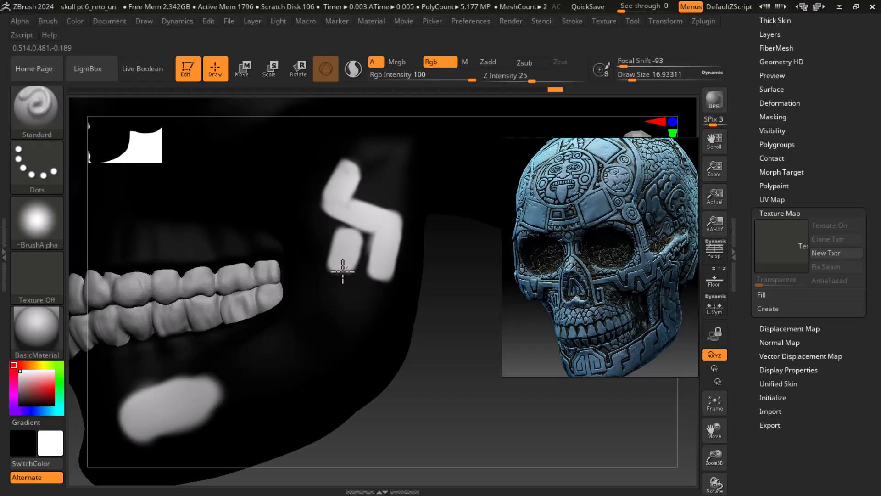
mouse_move(335, 278)
left_mouse_down("alt")
mouse_move(354, 289)
mouse_move(348, 277)
left_mouse_up("alt")
mouse_move(359, 291)
left_mouse_down()
mouse_move(374, 301)
mouse_move(360, 346)
mouse_move(386, 303)
mouse_move(368, 324)
left_mouse_up()
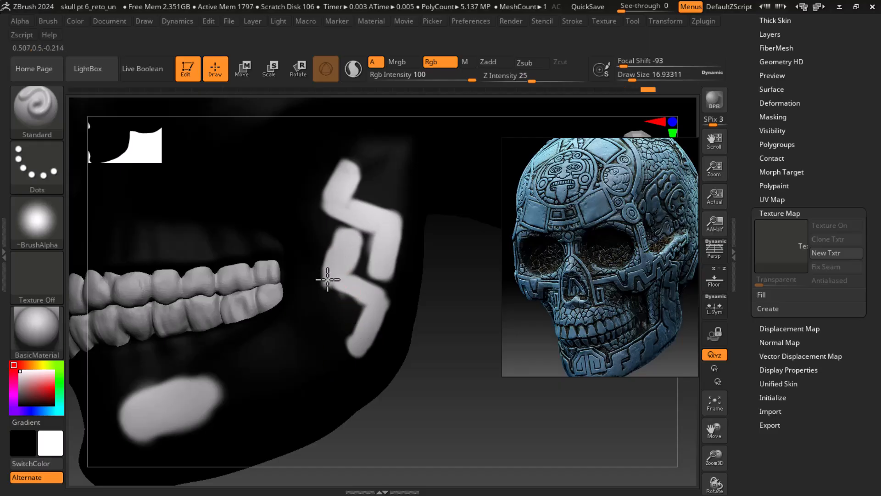
left_click_drag(330, 255, 321, 280)
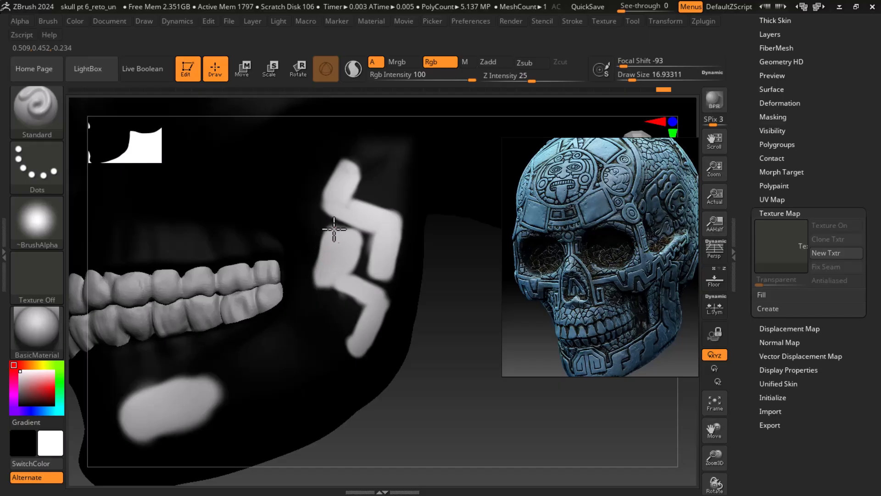
key("ctrl+z")
mouse_move(347, 280)
left_mouse_down()
mouse_move(365, 304)
mouse_move(360, 276)
mouse_move(351, 340)
mouse_move(373, 347)
left_mouse_up()
mouse_move(482, 406)
left_mouse_down()
mouse_move(477, 388)
mouse_move(482, 416)
mouse_move(429, 380)
left_mouse_up()
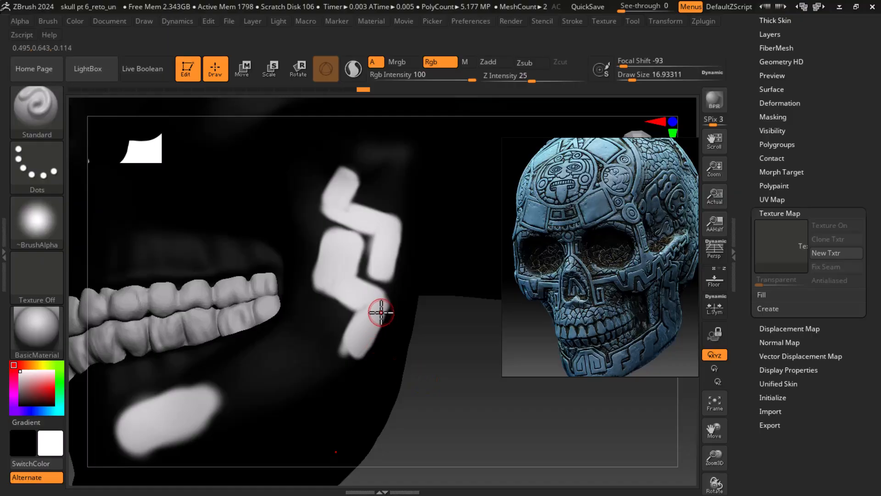
mouse_move(379, 308)
left_mouse_down()
mouse_move(399, 309)
mouse_move(388, 340)
mouse_move(400, 299)
mouse_move(394, 316)
left_mouse_up()
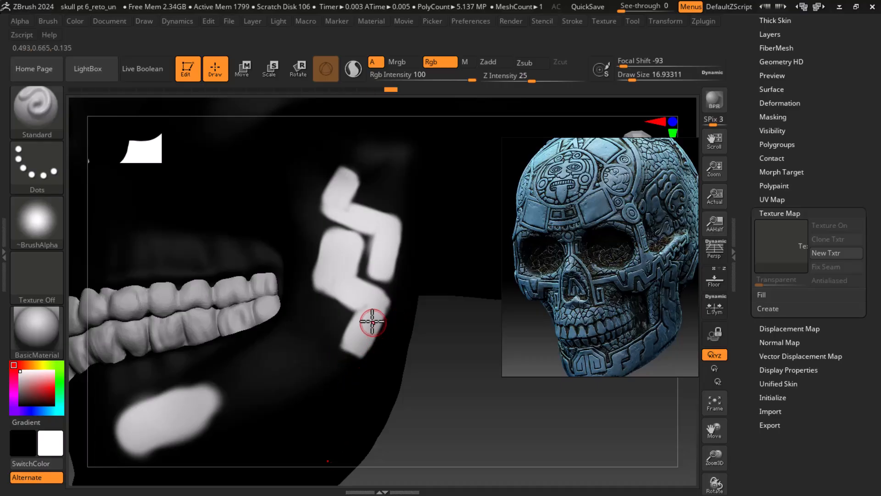
- Trim the edges and ends of the two zigzag bands in black to give them straight, square contours
left_click_drag(321, 299, 342, 305, "alt")
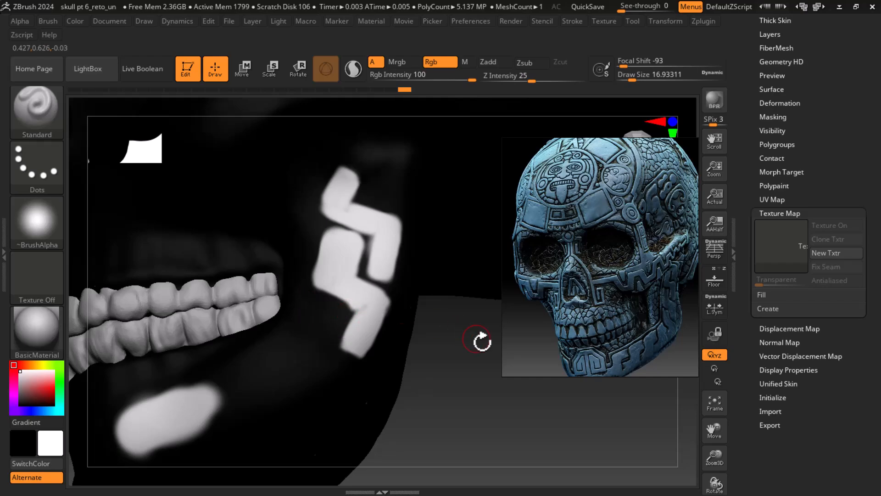
left_click_drag(475, 335, 461, 331)
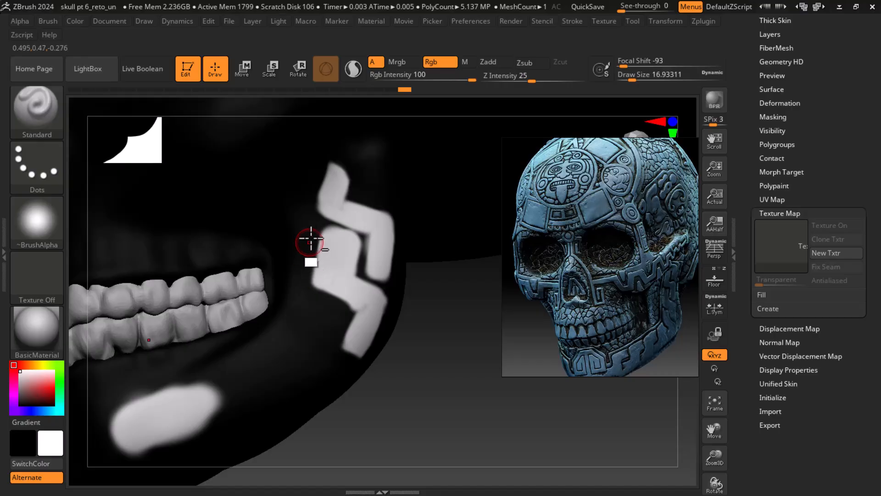
mouse_move(318, 205)
left_mouse_down("alt")
mouse_move(309, 197)
mouse_move(321, 163)
mouse_move(347, 168)
mouse_move(335, 157)
mouse_move(362, 170)
left_mouse_up("alt")
left_click_drag(353, 204, 392, 205, "alt")
mouse_move(449, 327)
left_mouse_down()
mouse_move(453, 368)
mouse_move(447, 346)
left_mouse_up()
left_click_drag(327, 293, 356, 309, "alt")
mouse_move(346, 349)
left_mouse_down()
mouse_move(364, 301)
mouse_move(334, 362)
mouse_move(320, 349)
left_mouse_up()
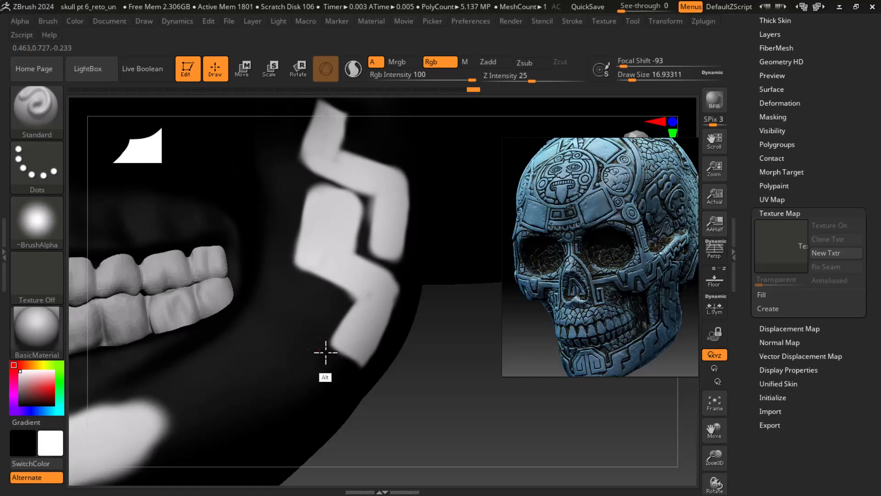
- Paint a third white zigzag band below the second, near the corner of the jaw, with a thickened upper part
left_click_drag(450, 416, 444, 367, "alt")
left_click_drag(444, 367, 462, 321, "alt")
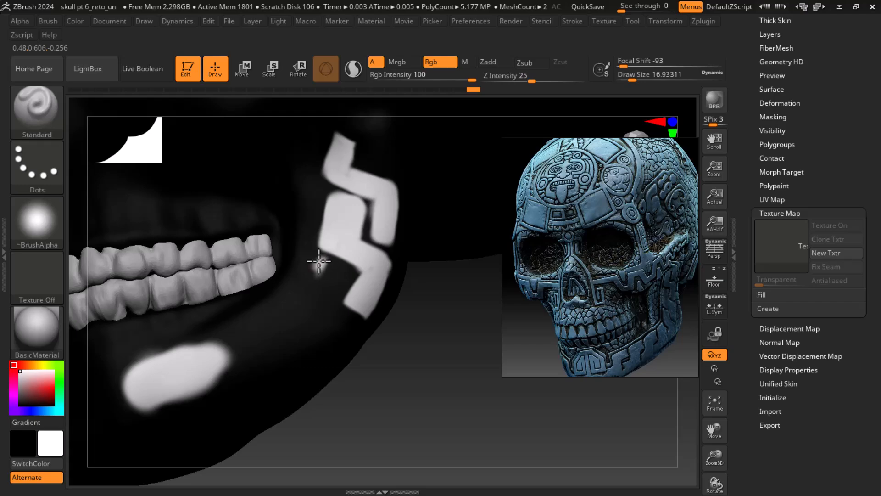
mouse_move(312, 282)
left_mouse_down()
mouse_move(317, 290)
mouse_move(324, 268)
mouse_move(313, 295)
mouse_move(332, 312)
mouse_move(308, 345)
mouse_move(322, 335)
mouse_move(318, 306)
left_mouse_up()
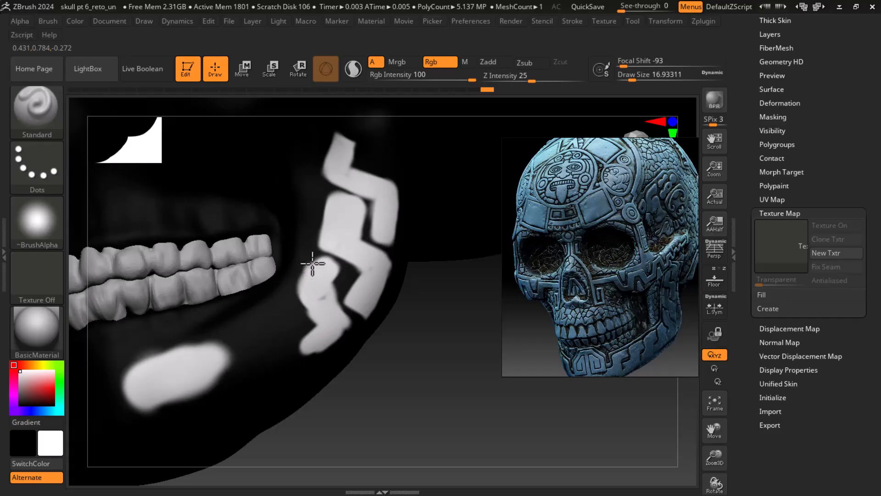
left_click_drag(317, 259, 304, 274)
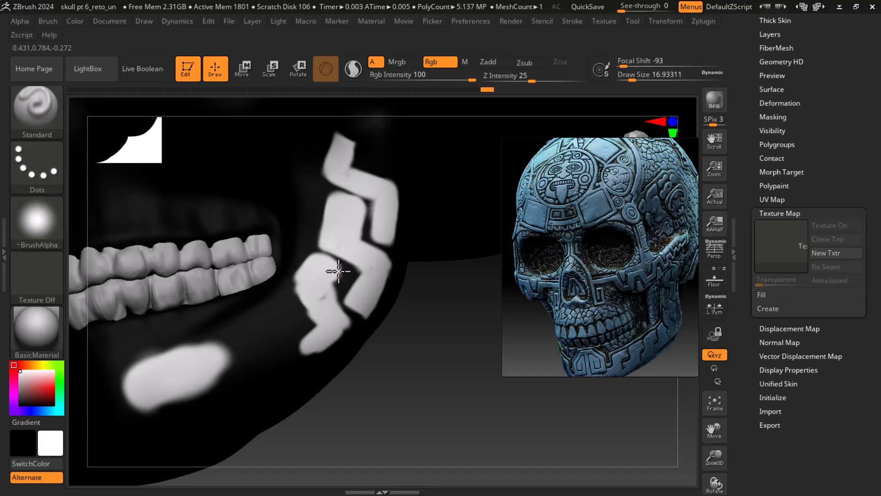
mouse_move(339, 275)
left_mouse_down()
mouse_move(339, 288)
mouse_move(307, 298)
left_mouse_up()
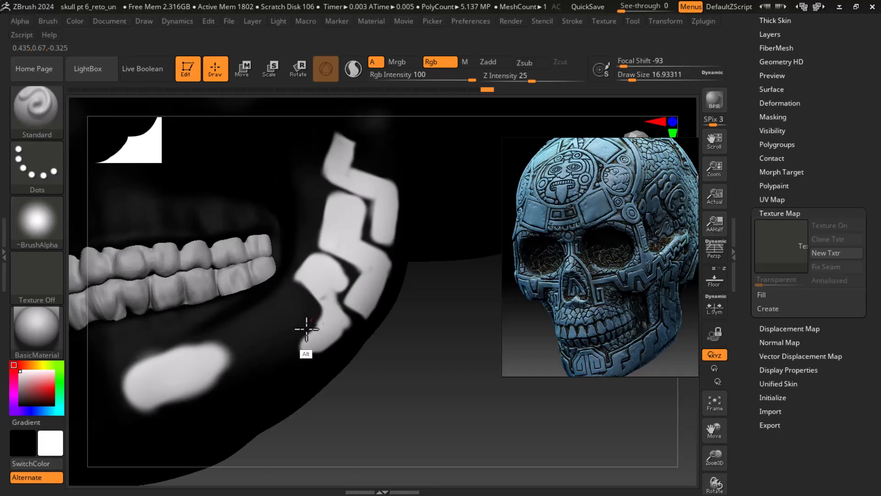
- Cut back the outer edge and lower end of the third zigzag band in black
left_click_drag(303, 324, 292, 293, "alt")
left_click_drag(301, 254, 289, 284, "alt")
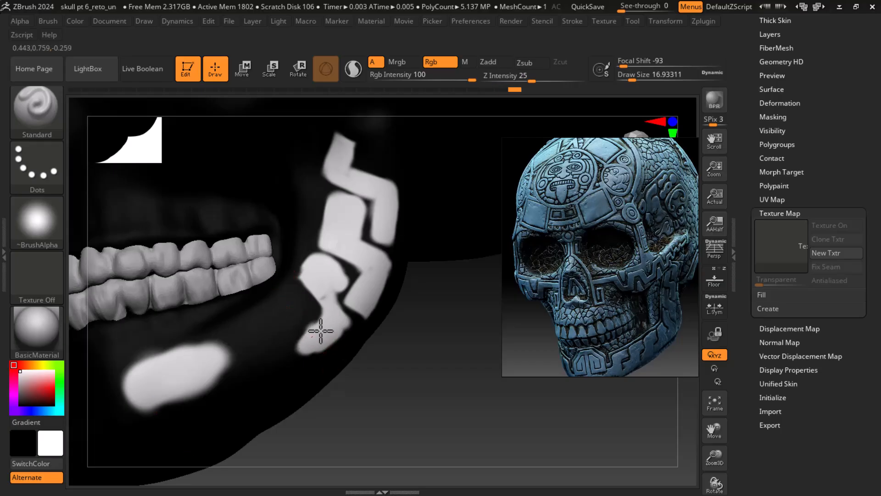
left_click_drag(449, 383, 350, 330)
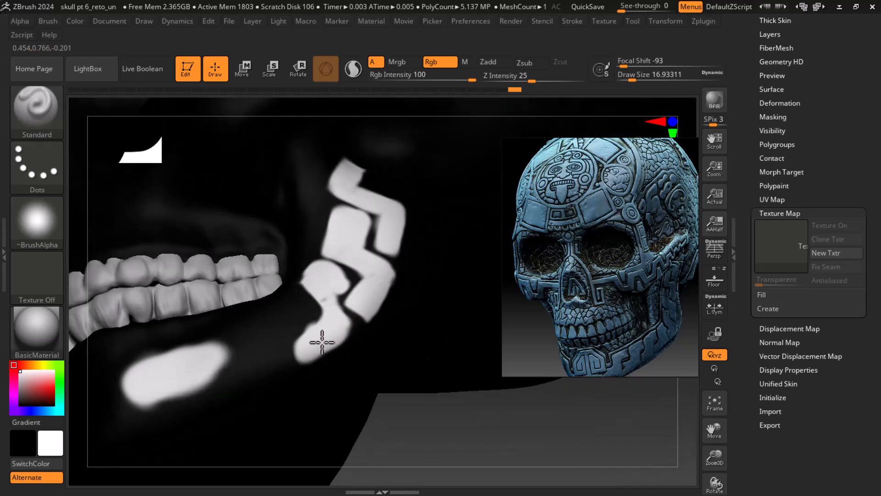
left_click_drag(431, 408, 481, 441)
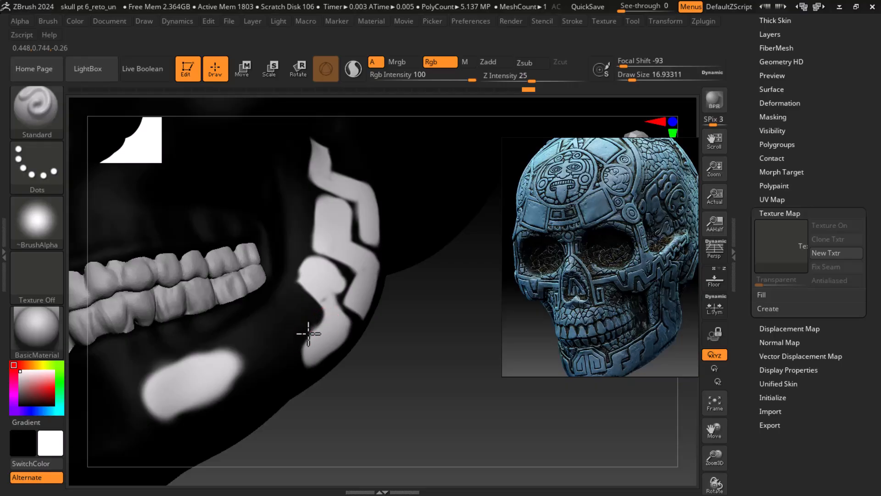
mouse_move(304, 342)
left_mouse_down()
mouse_move(314, 321)
mouse_move(294, 346)
mouse_move(298, 379)
left_mouse_up()
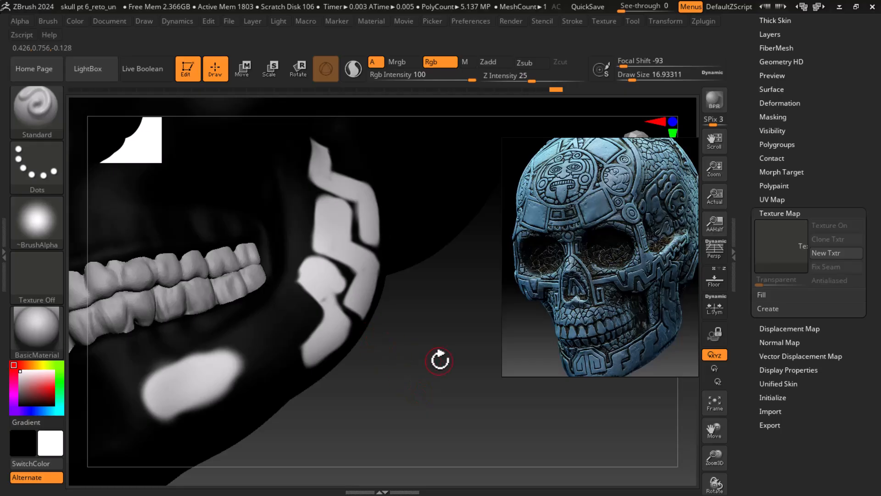
- Reduce the draw size to 8 and sharpen the third band's corners and the dark gap separating it from the second band
left_click_drag(439, 359, 413, 340)
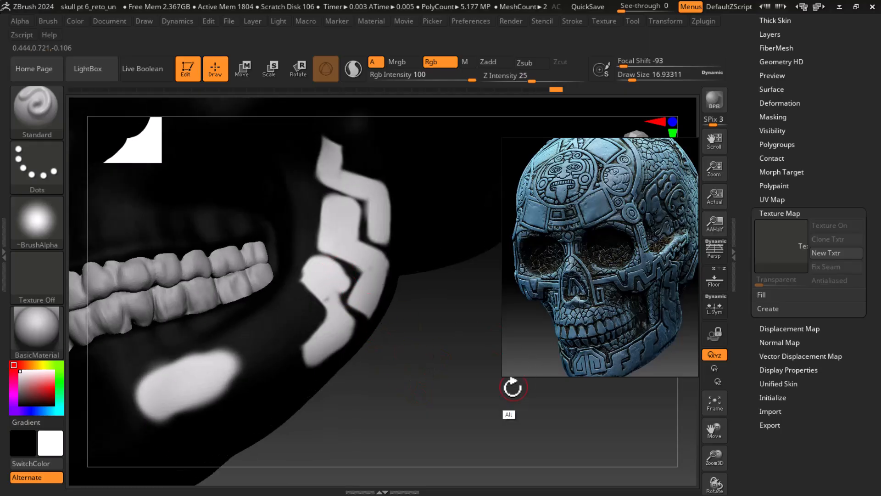
left_click_drag(453, 399, 474, 377)
key("bracketleft")
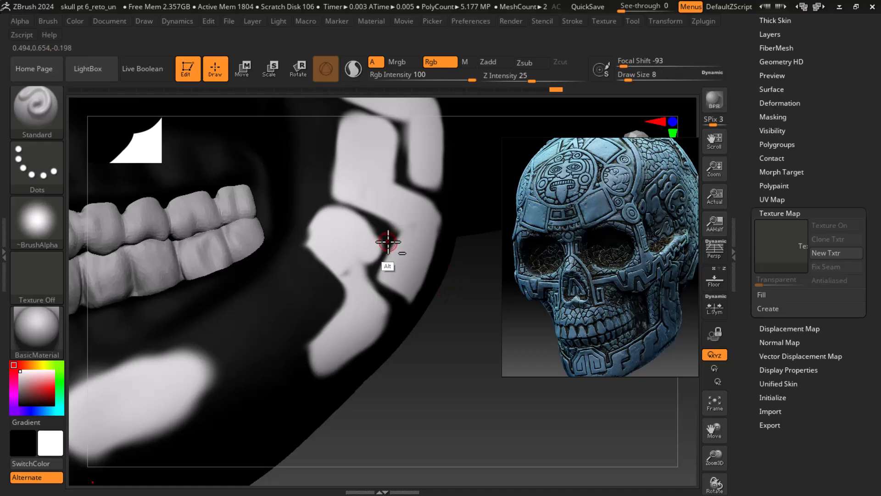
mouse_move(377, 264)
left_mouse_down("alt")
mouse_move(379, 243)
mouse_move(334, 206)
mouse_move(372, 220)
mouse_move(354, 212)
mouse_move(366, 225)
mouse_move(318, 200)
mouse_move(297, 236)
mouse_move(381, 253)
left_mouse_up("alt")
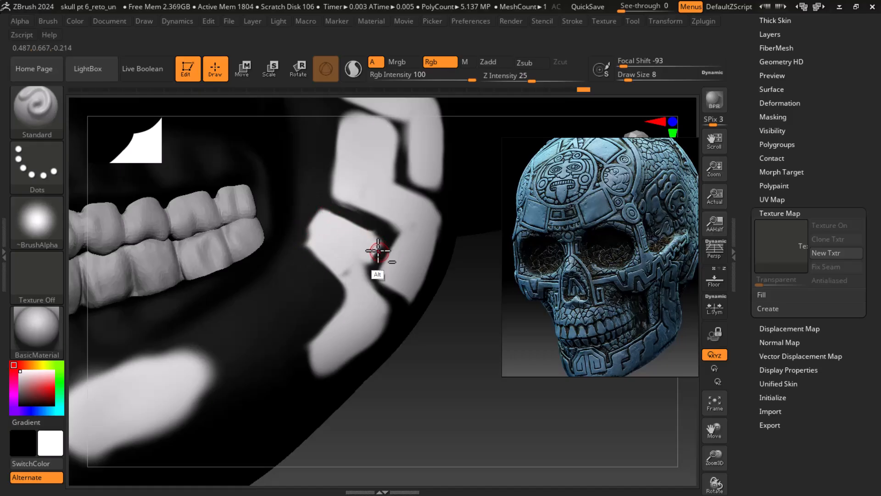
left_click_drag(327, 215, 379, 249)
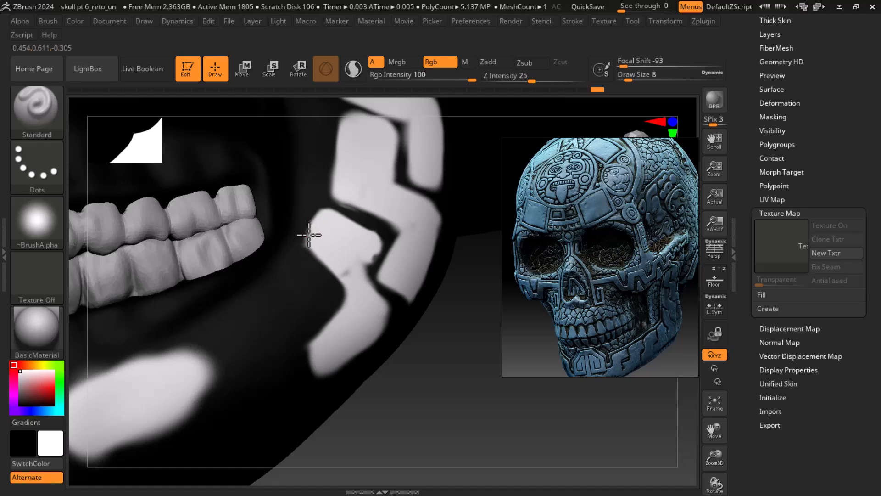
left_click_drag(314, 242, 353, 280)
left_click_drag(370, 246, 373, 253)
left_click_drag(463, 403, 389, 252, "alt")
left_click_drag(422, 345, 391, 357)
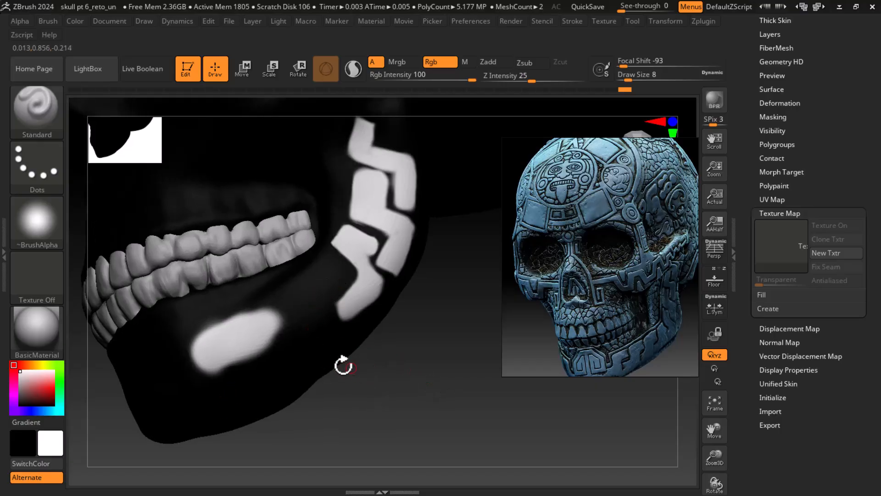
- Raise the draw size to 30 and paint over the white test patch on the jaw's side in black
left_click_drag(278, 324, 258, 360, "alt")
key("bracketright")
key("bracketright")
key("bracketright")
mouse_move(270, 325)
left_mouse_down("alt")
mouse_move(230, 314)
mouse_move(256, 339)
mouse_move(230, 315)
mouse_move(269, 320)
mouse_move(275, 342)
left_mouse_up("alt")
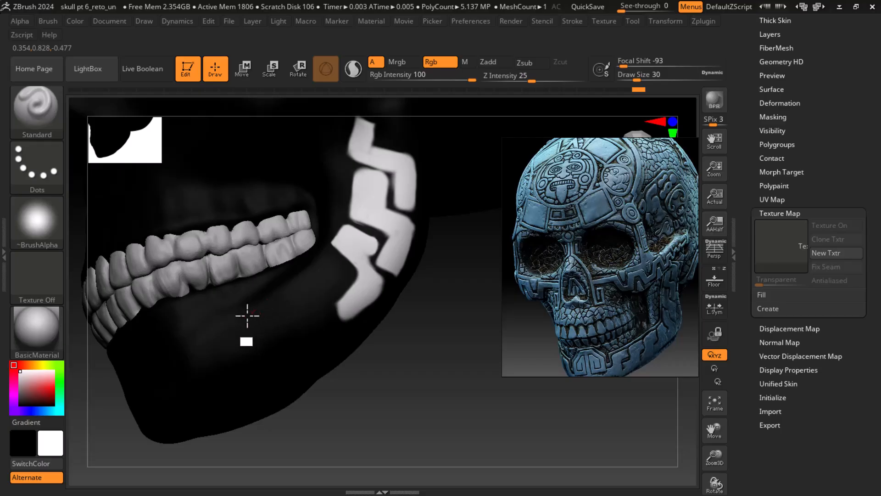
left_click_drag(330, 377, 414, 383)
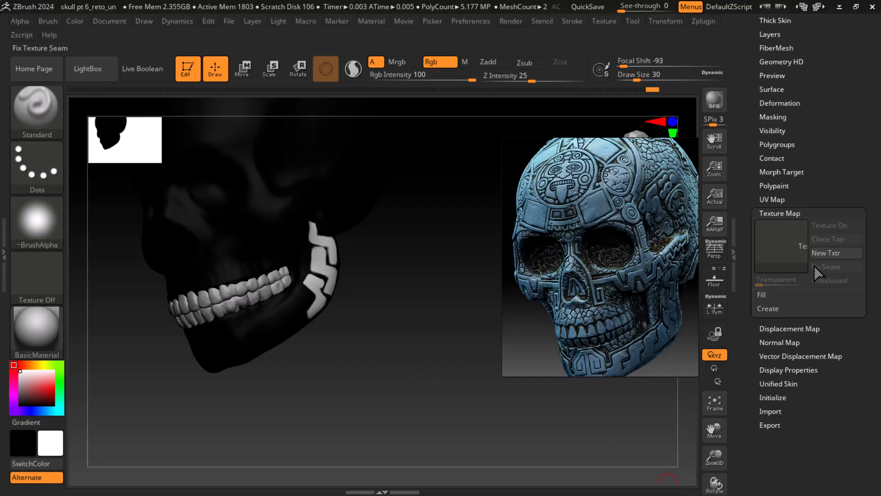
left_click(833, 255)
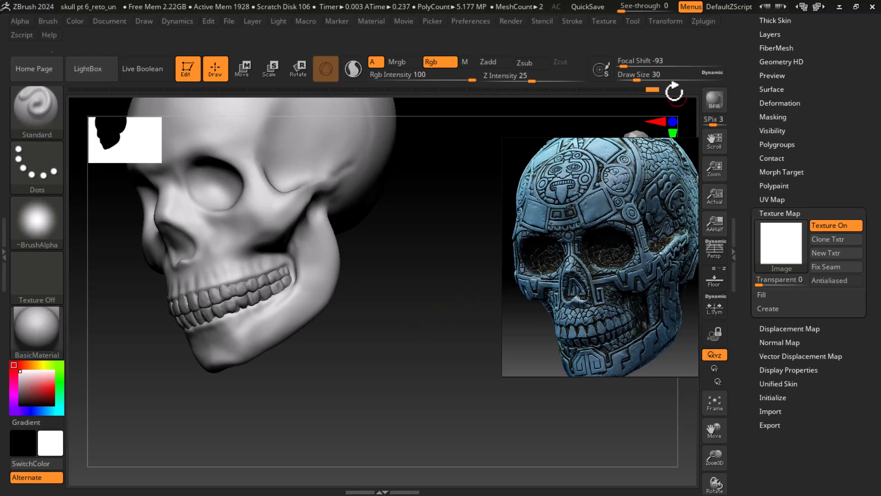
left_click_drag(651, 87, 640, 87)
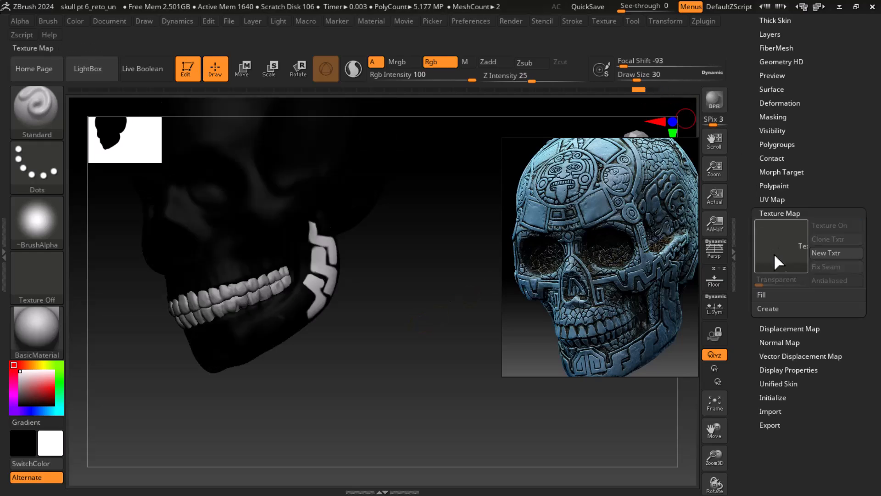
- Create a texture map from the skull's polypaint and preview the resulting map
left_click(768, 309)
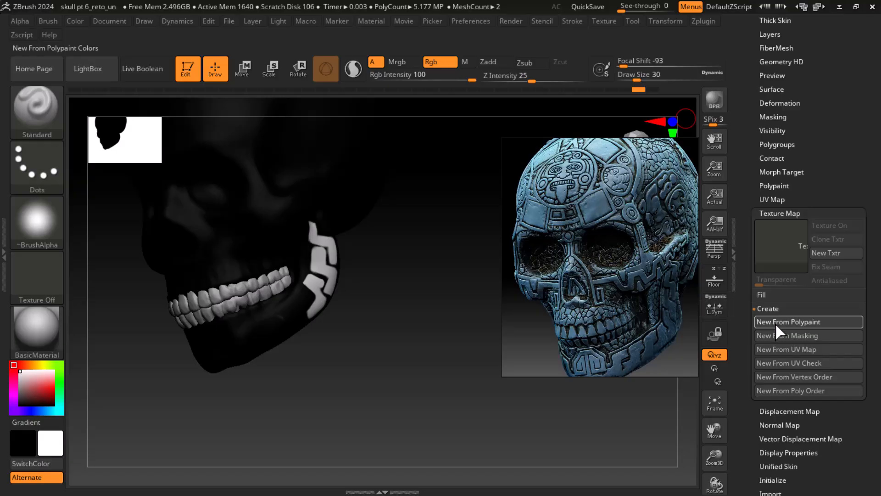
left_click(778, 323)
mouse_move(772, 232)
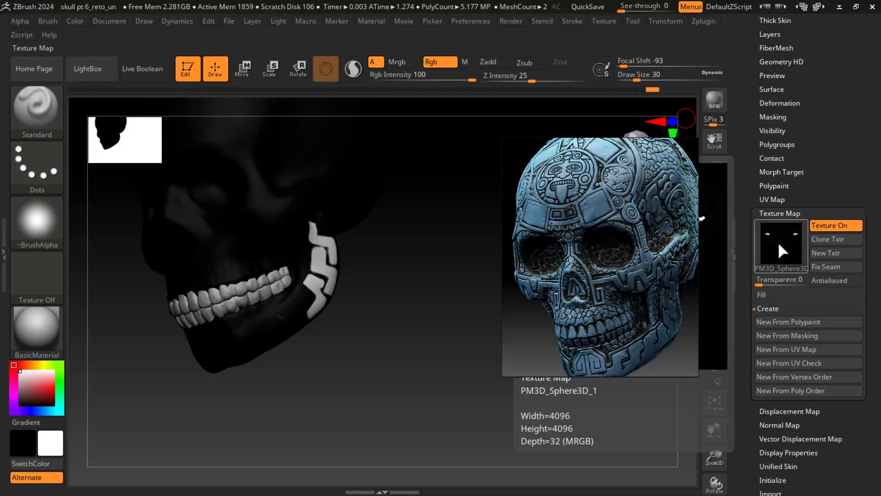
mouse_move(688, 145)
left_click(659, 147)
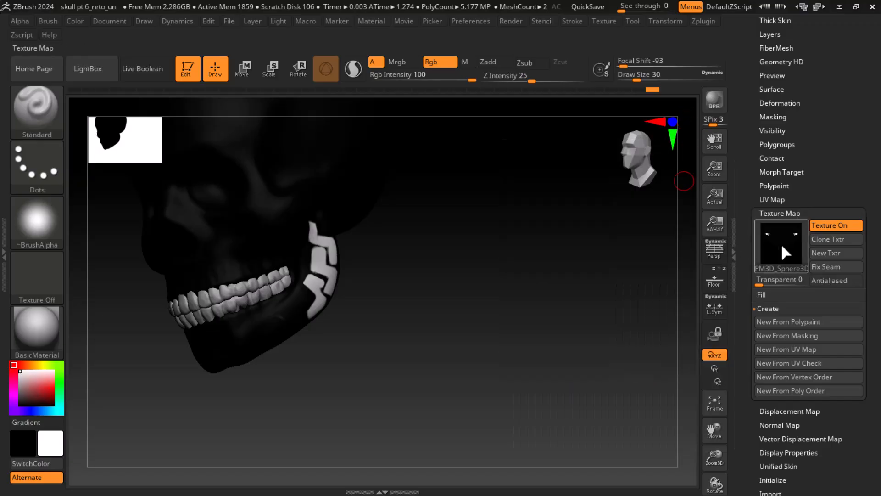
mouse_move(782, 244)
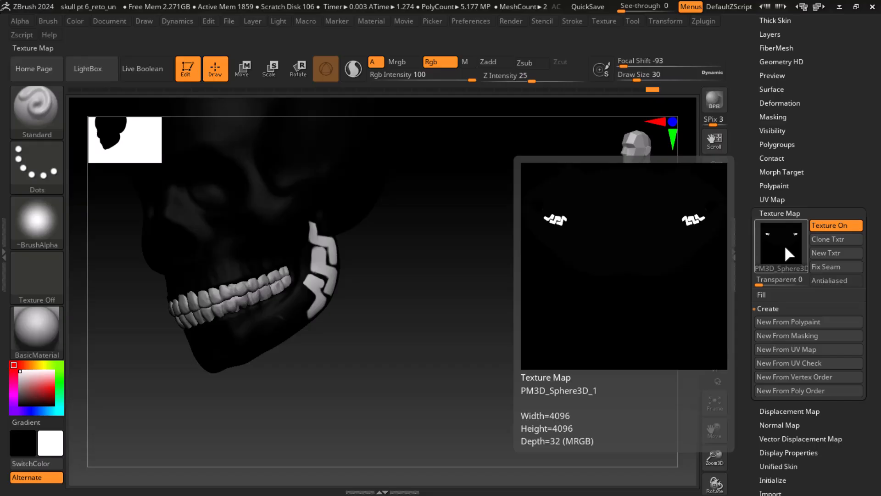
- Inspect the textured jaw up close and set the skull's texture map to Texture Off
left_click_drag(405, 368, 519, 377)
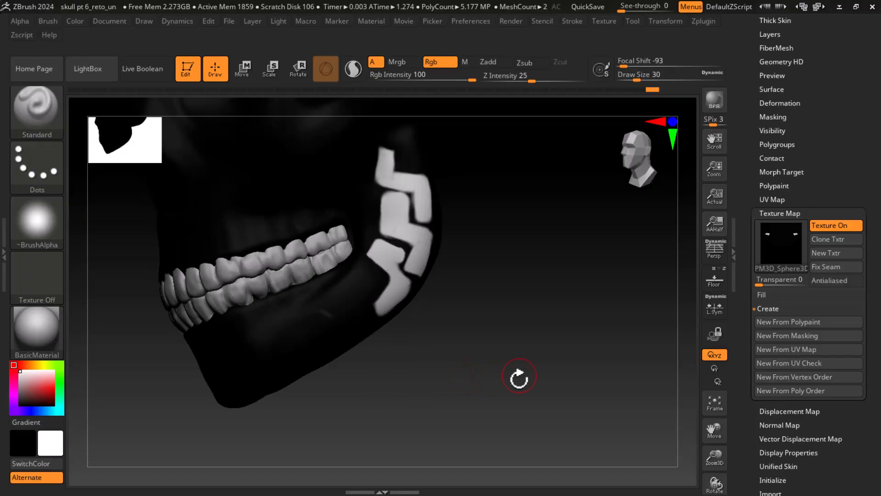
left_click(793, 247)
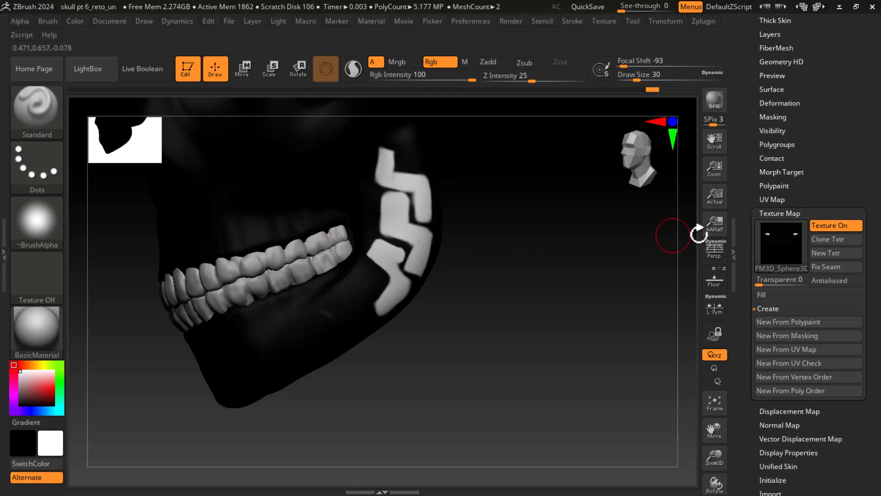
left_click(765, 236)
left_click(293, 244)
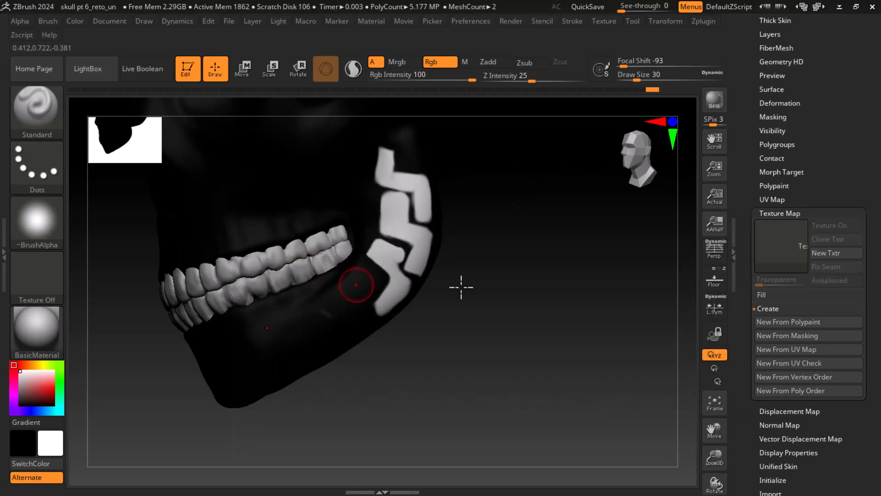
left_click(773, 250)
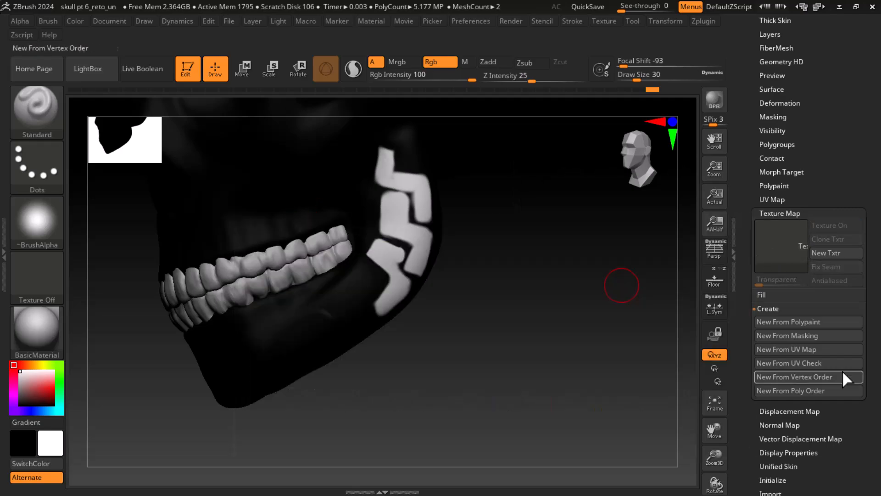
- Create a texture map from the skull's polypaint, then set the texture map back to Texture Off
left_click(814, 323)
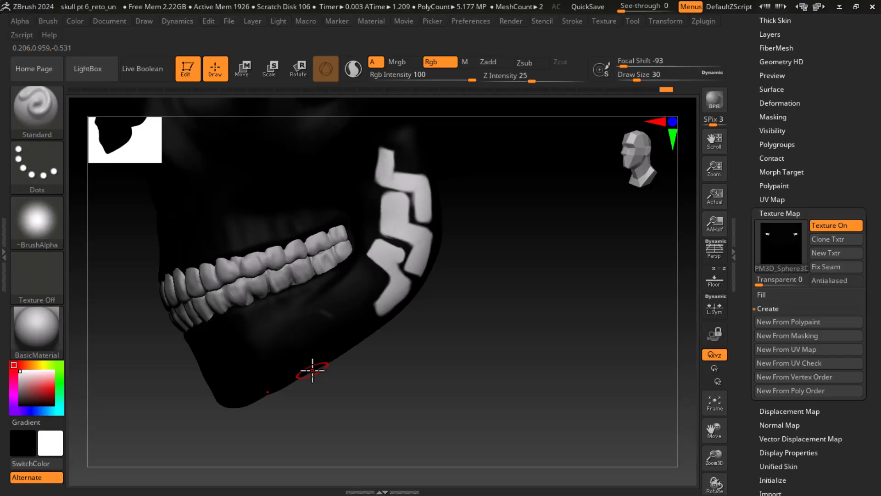
left_click(794, 238)
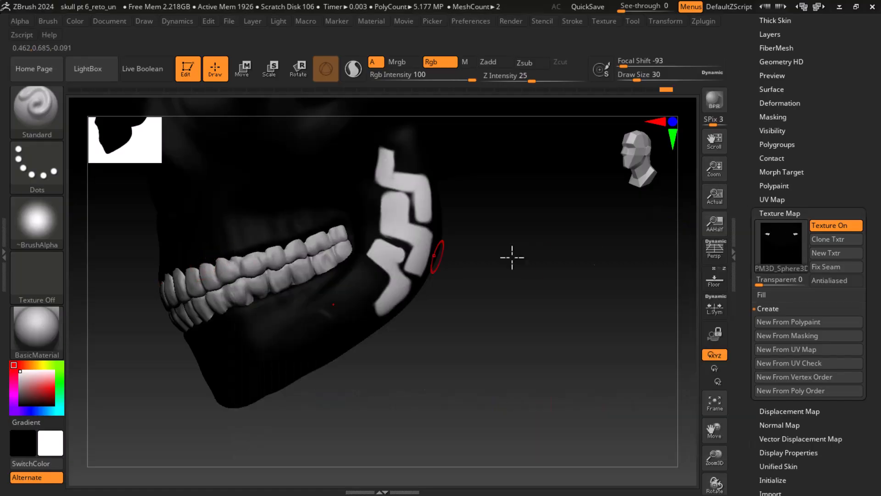
left_click(770, 245)
left_click(276, 250)
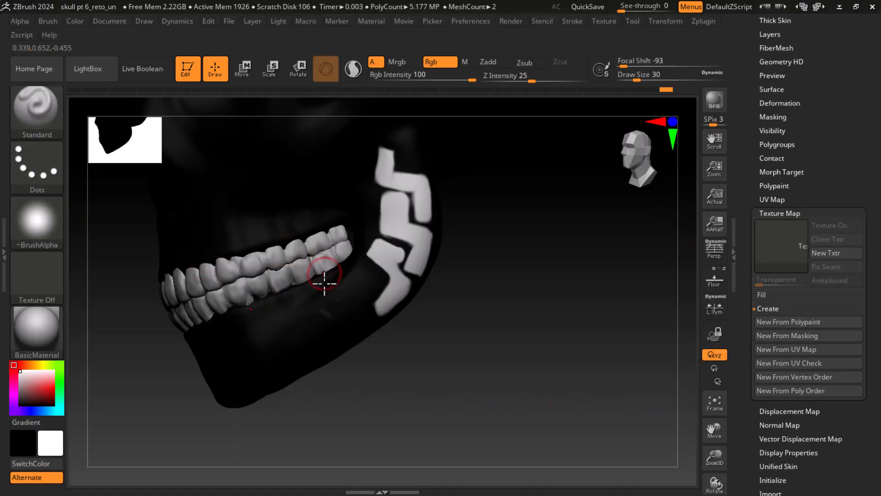
- Paint a fourth white stepped band on the jaw, in front of the third band and below the back teeth
mouse_move(356, 306)
left_mouse_down()
mouse_move(350, 287)
mouse_move(358, 281)
mouse_move(359, 312)
mouse_move(363, 283)
left_mouse_up()
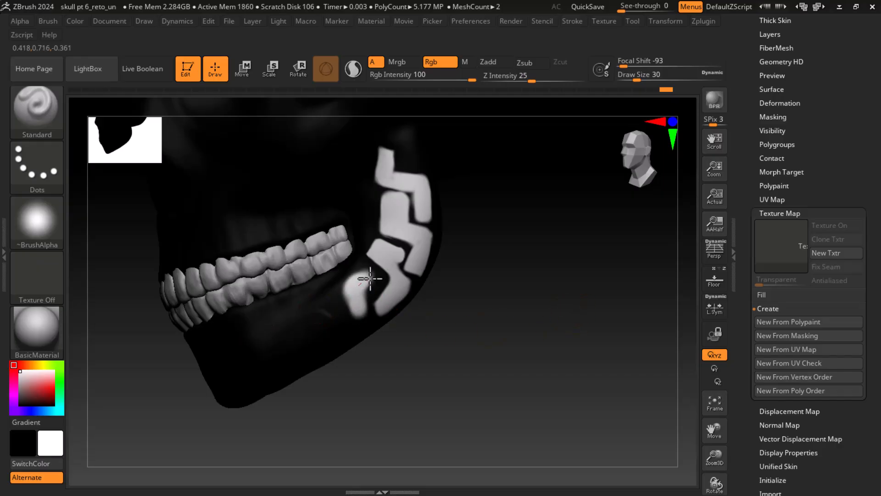
mouse_move(350, 326)
left_mouse_down()
mouse_move(359, 290)
mouse_move(354, 321)
mouse_move(331, 335)
mouse_move(313, 328)
mouse_move(332, 344)
mouse_move(359, 310)
mouse_move(368, 283)
mouse_move(361, 293)
left_mouse_up()
key("alt+Tab")
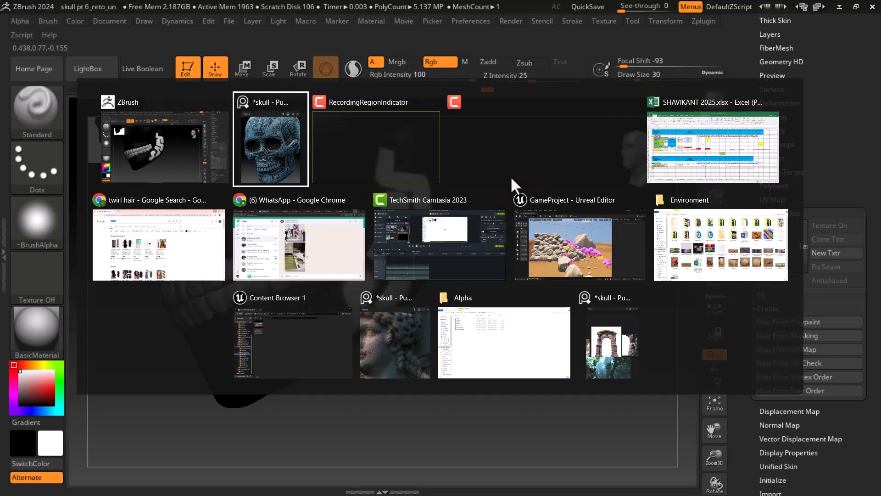
left_click(572, 119)
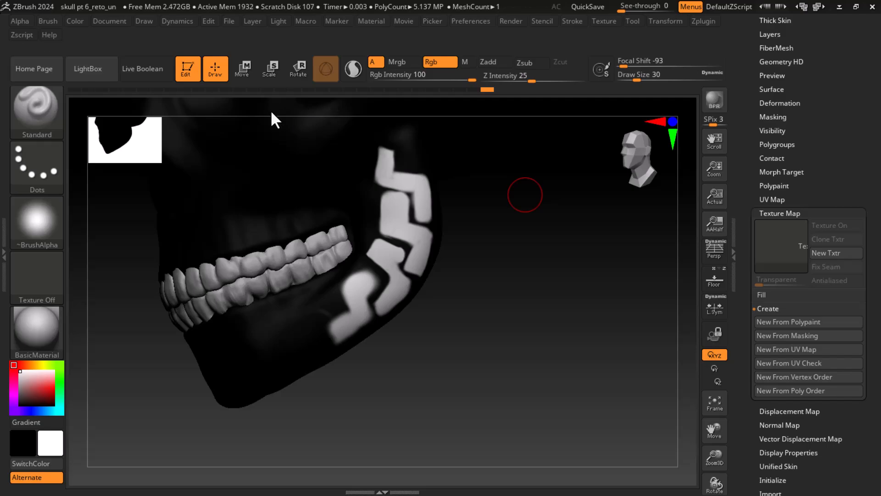
- Create a texture map from the polypaint including the new band and clone it as the current texture
left_click(806, 323)
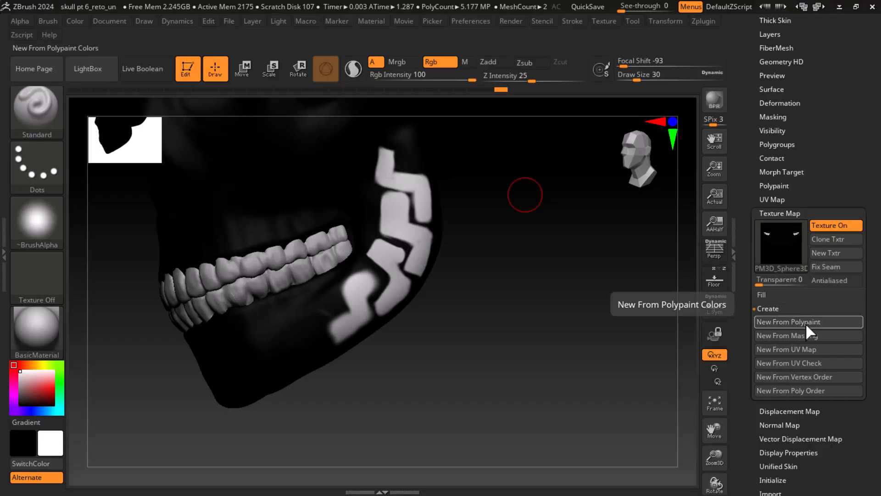
left_click(786, 250)
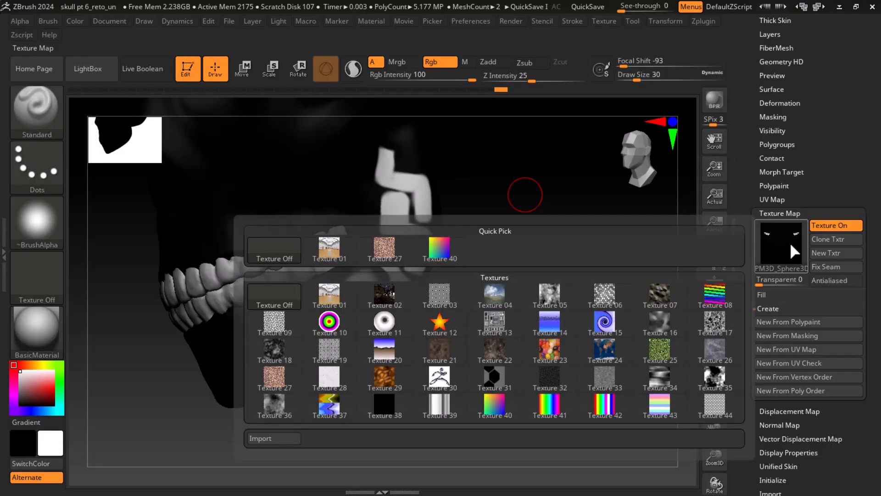
left_click(780, 248)
mouse_move(773, 250)
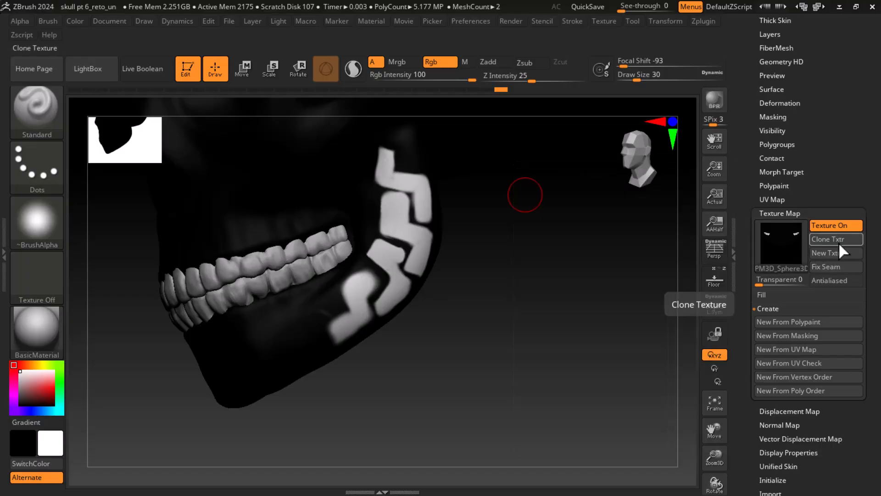
left_click(840, 243)
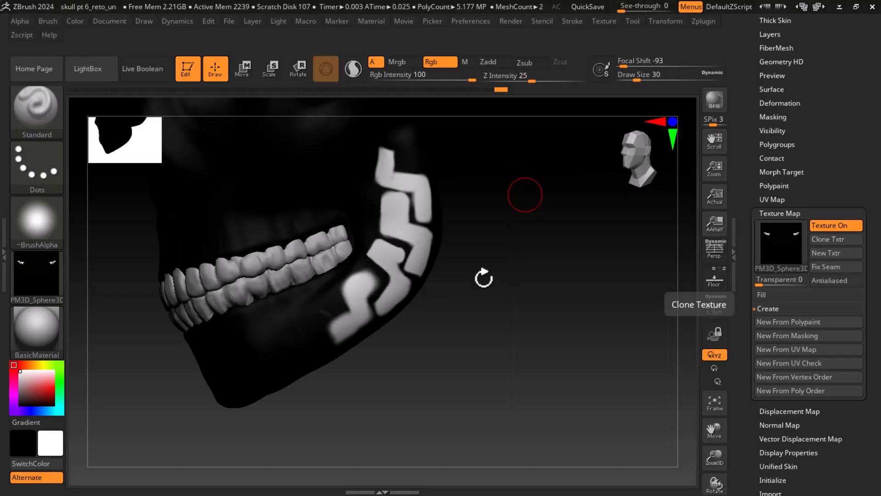
- Preview the cloned current texture and open its image export dialog
mouse_move(35, 289)
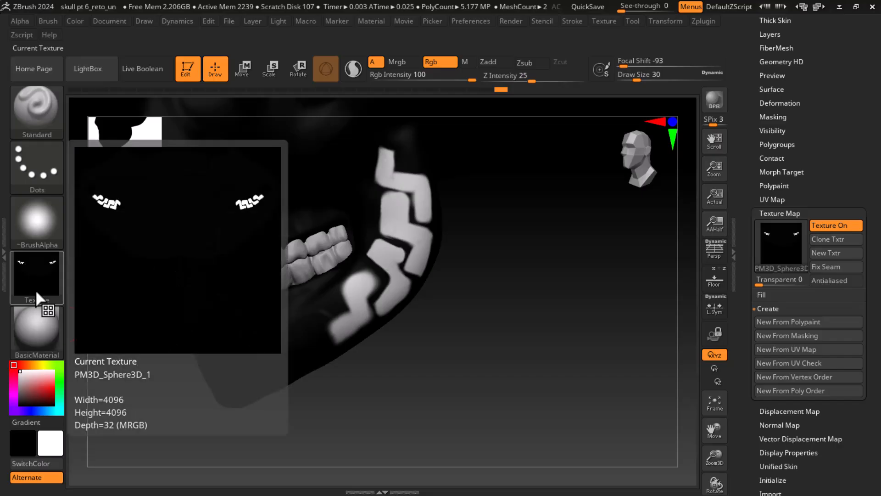
left_click(35, 289)
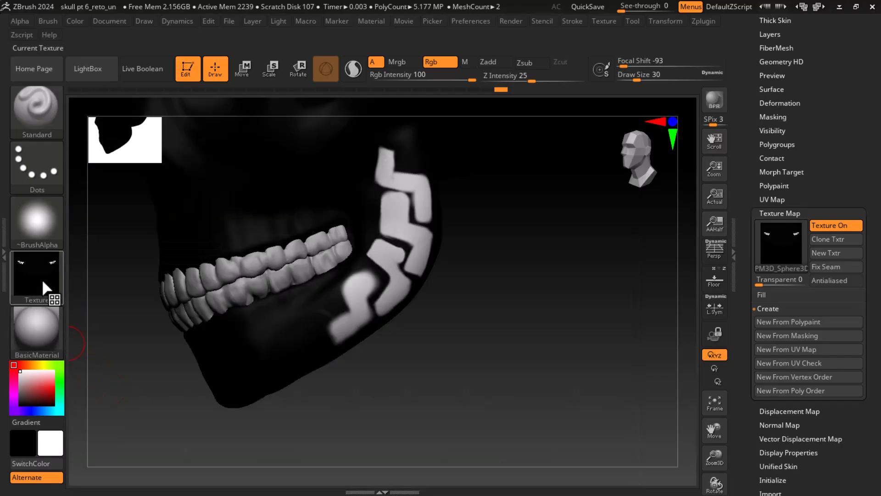
left_click(773, 246)
left_click(38, 273)
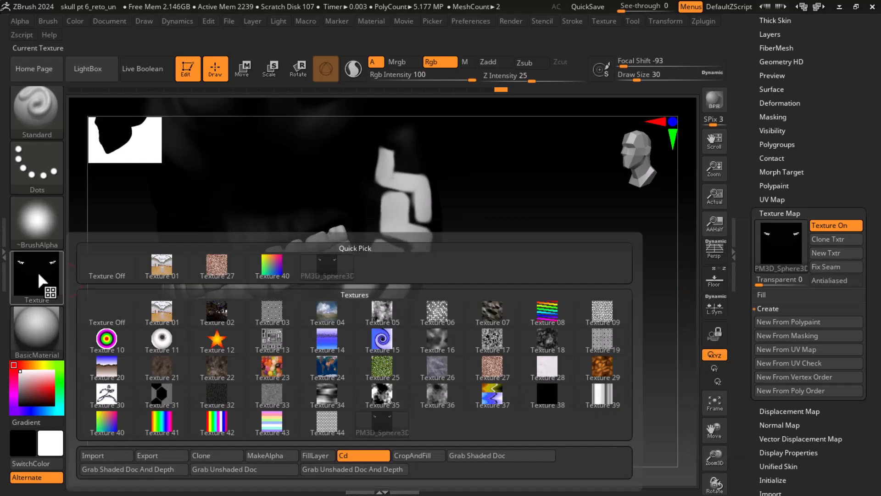
left_click(161, 455)
- Copy the Skull\Alpha folder's path and set it as the export location: G:\Enivironment THINK TANK\LOST CIVILIZATION\Skull\Alpha
key("super")
mouse_move(237, 483)
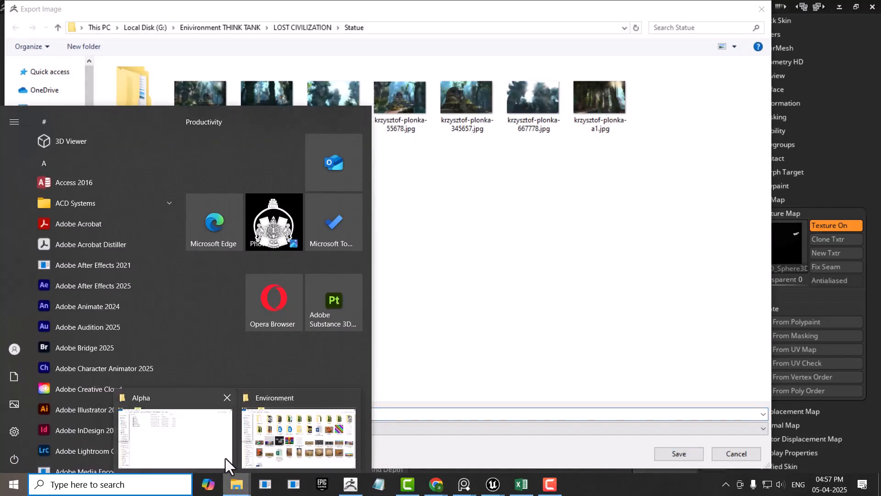
left_click(222, 457)
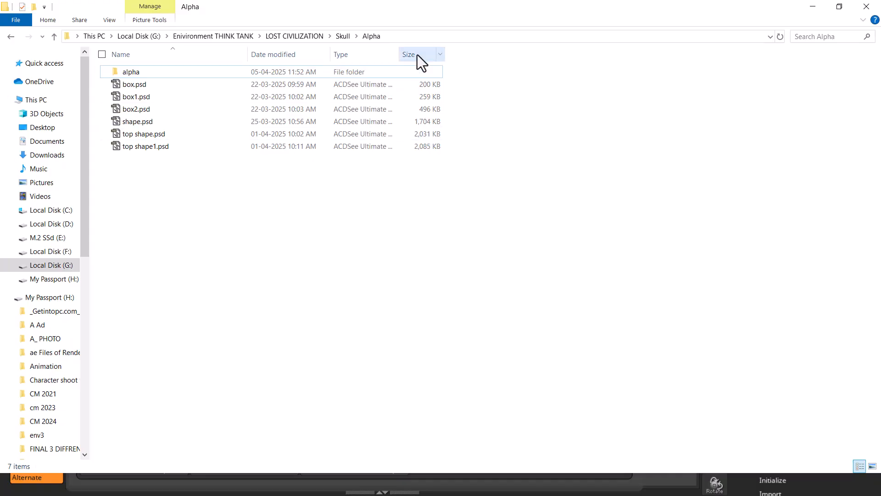
left_click(411, 37)
key("alt+Tab")
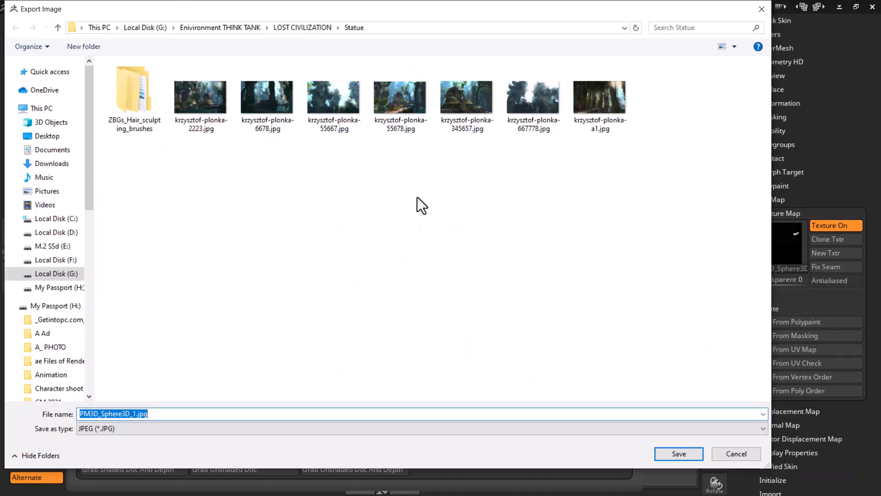
type("G:\\Enivironment THINK TANK\\LOST CIVILIZATION\\Skull\\Alpha")
key("Return")
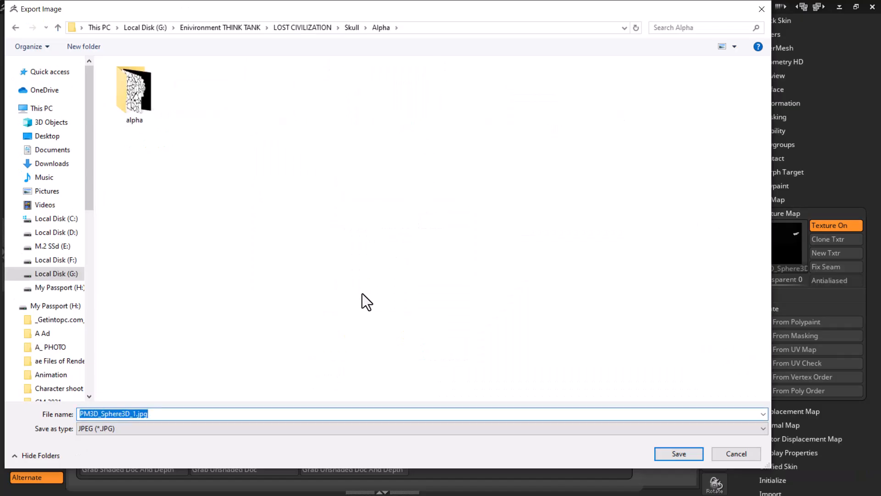
- Export the texture as a Photoshop PSD file named SKULL ALPHA FROM ZBRUSH
type("SKULL ALPHA")
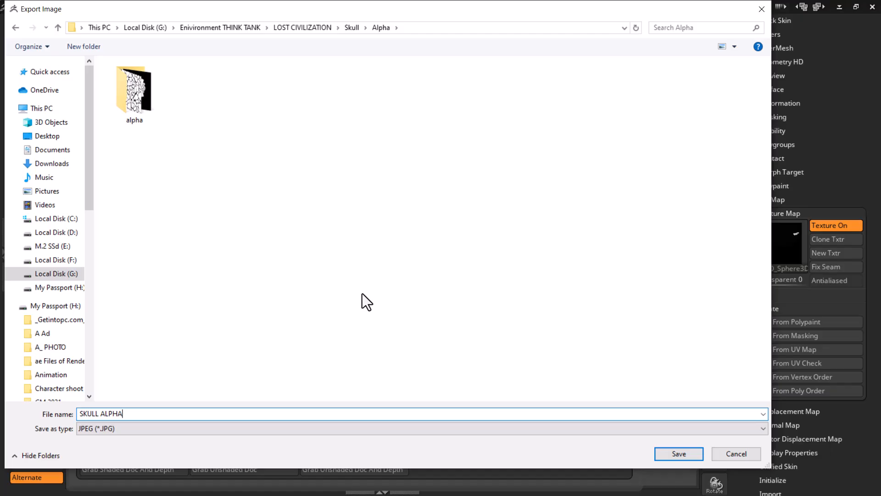
left_click(141, 429)
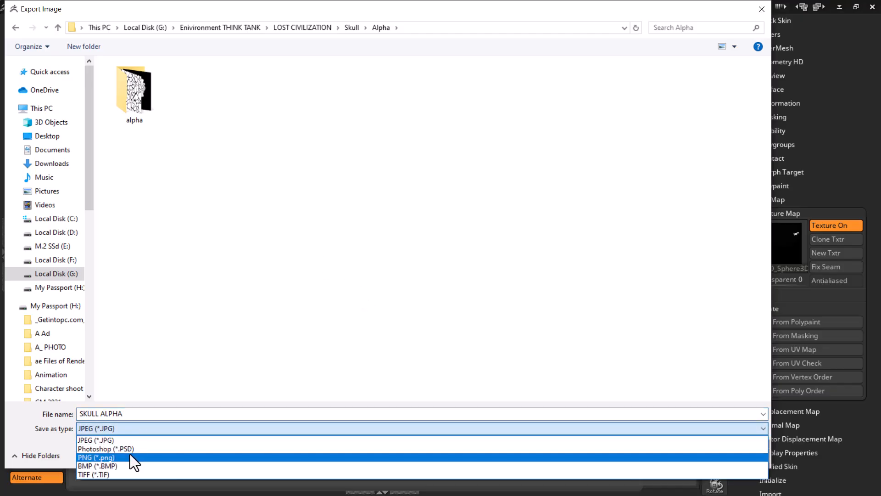
left_click(132, 449)
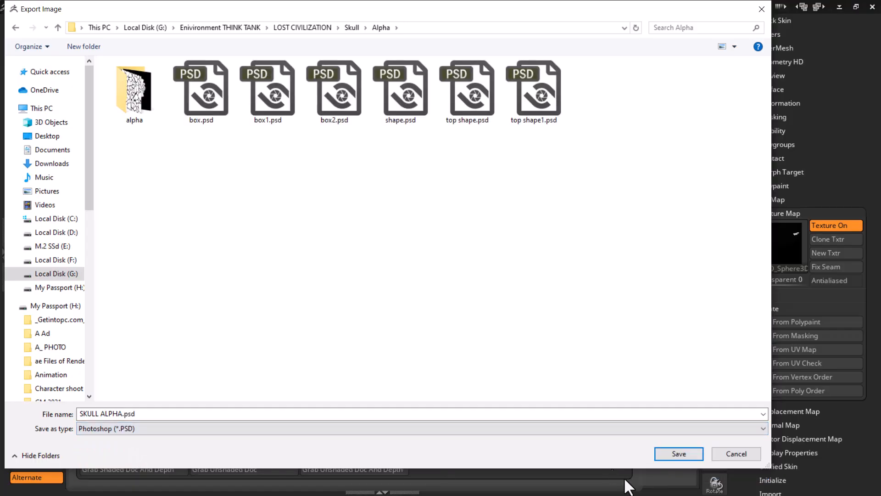
left_click(121, 414)
left_click(121, 414)
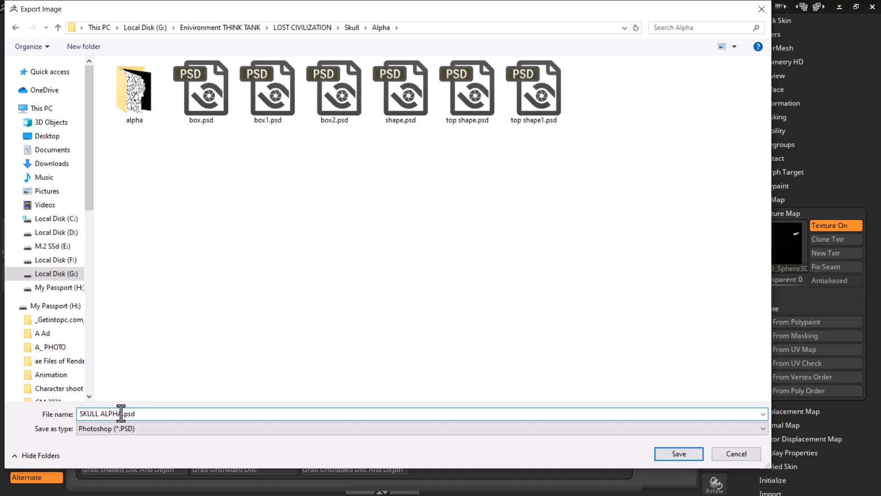
type("FROM ZBRUSH")
key("Return")
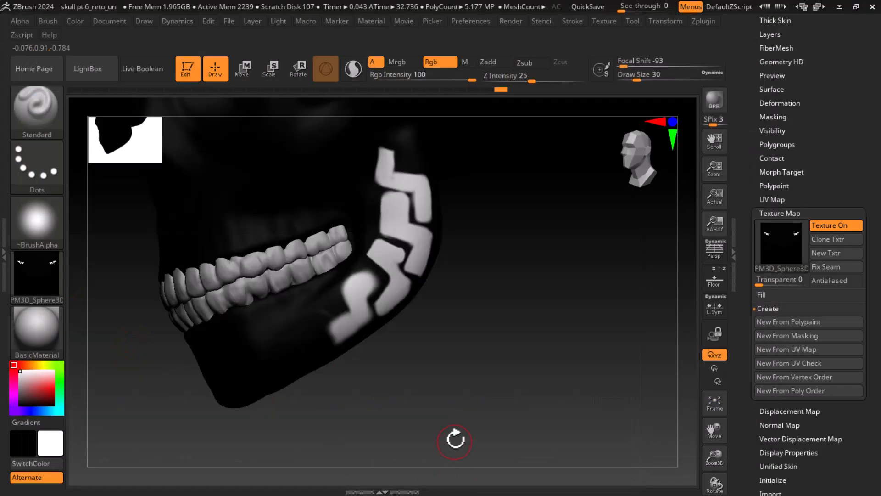
- Switch to the Alpha folder and view the exported SKULL ALPHA FROM ZBRUSH.psd enlarged to check the band pattern
key("alt+Tab")
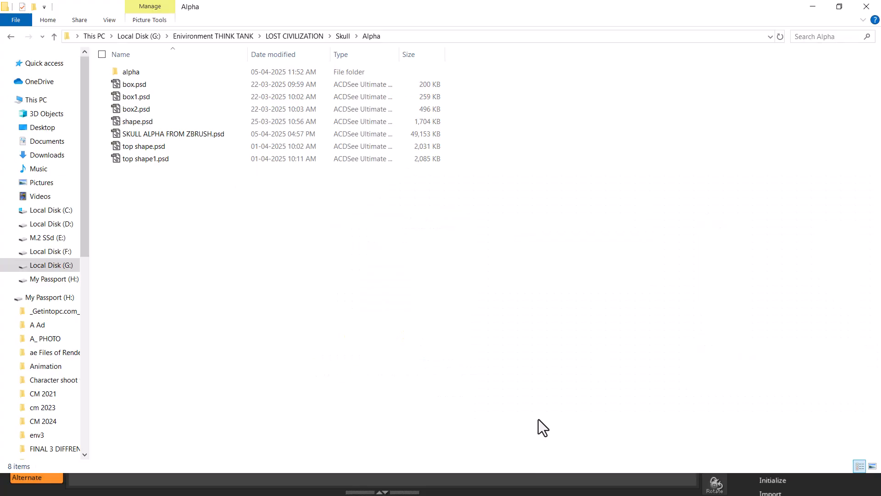
key("super")
key("alt+Tab")
key("super+r")
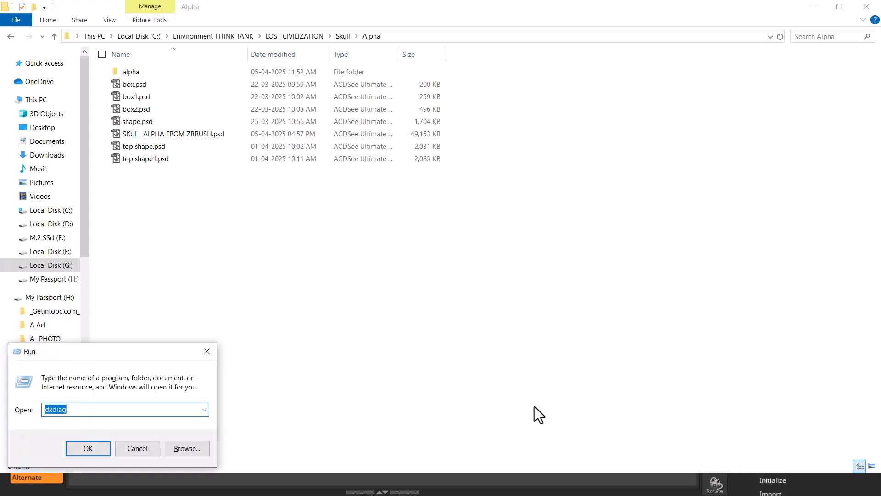
right_click(312, 238)
left_click(175, 139)
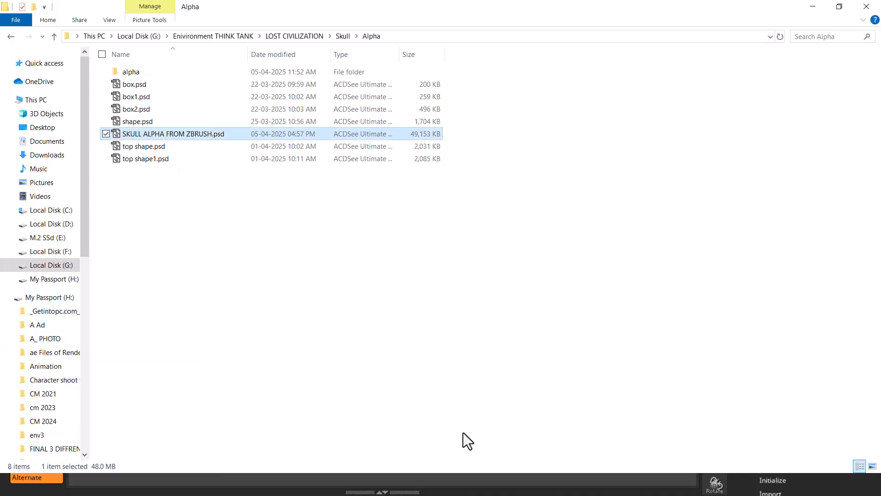
key("super")
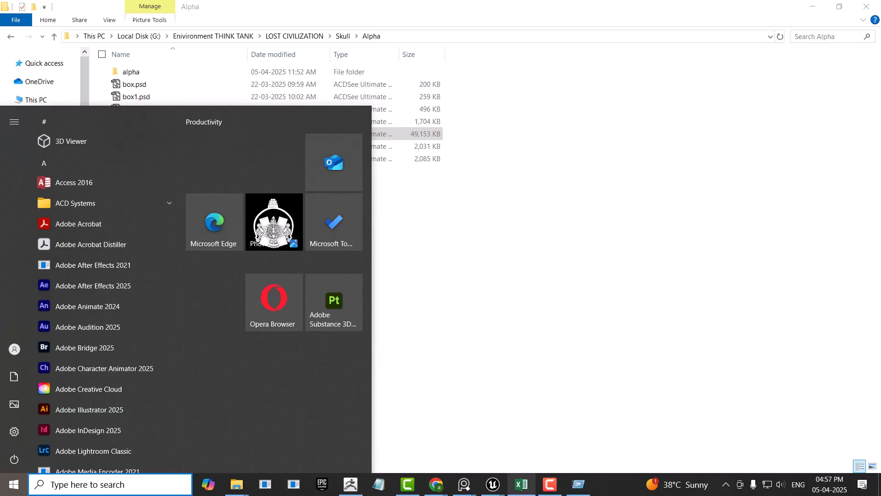
left_click(635, 279)
double_click(169, 137)
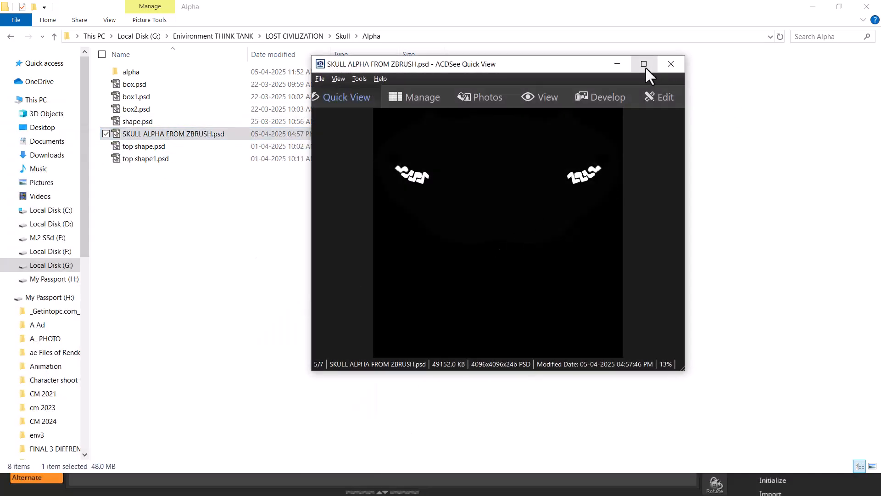
left_click(644, 64)
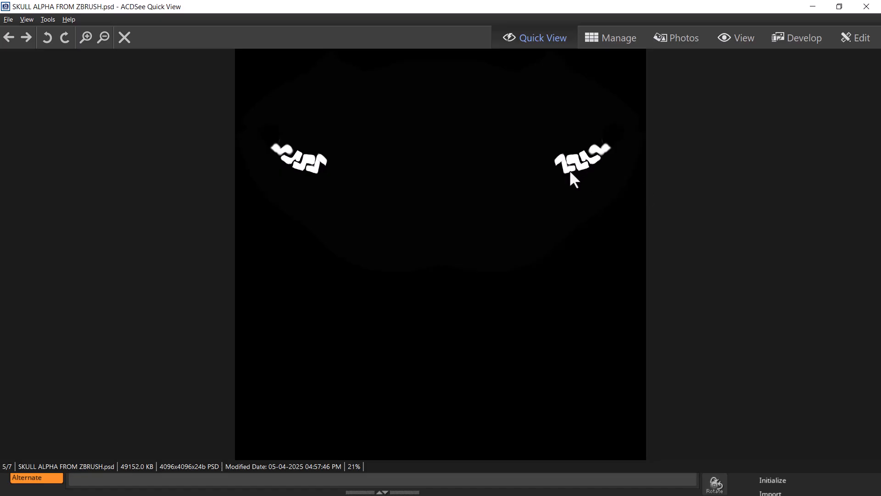
left_click(867, 6)
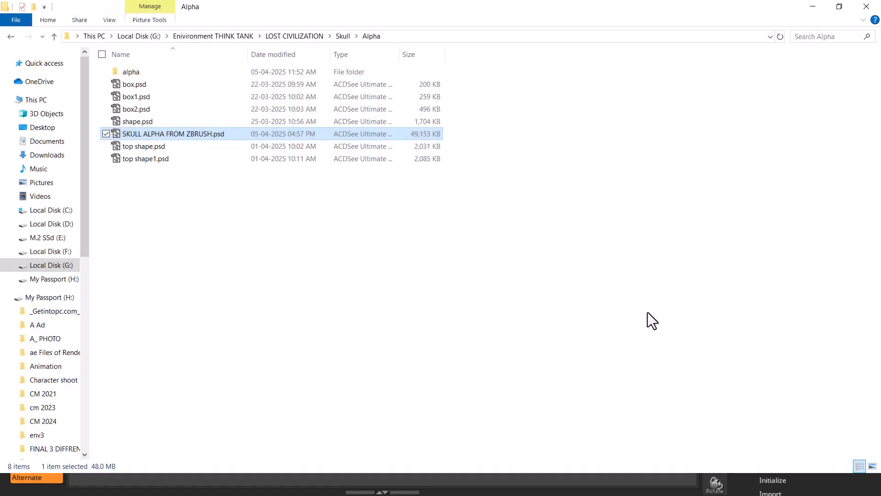
left_click(813, 7)
- Save a new copy of the project in the Skull folder as skull pt 6_reto_UN ALPHA.zpr
left_click(536, 365)
left_click_drag(541, 360, 562, 367)
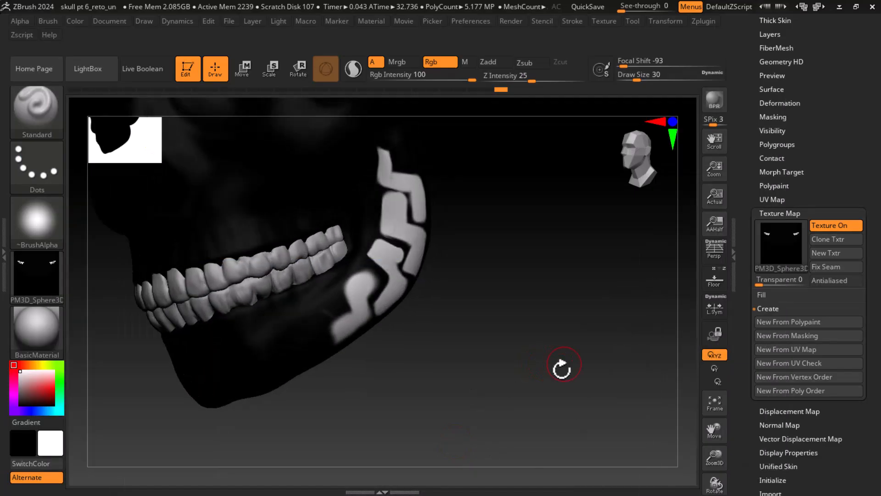
left_click(230, 21)
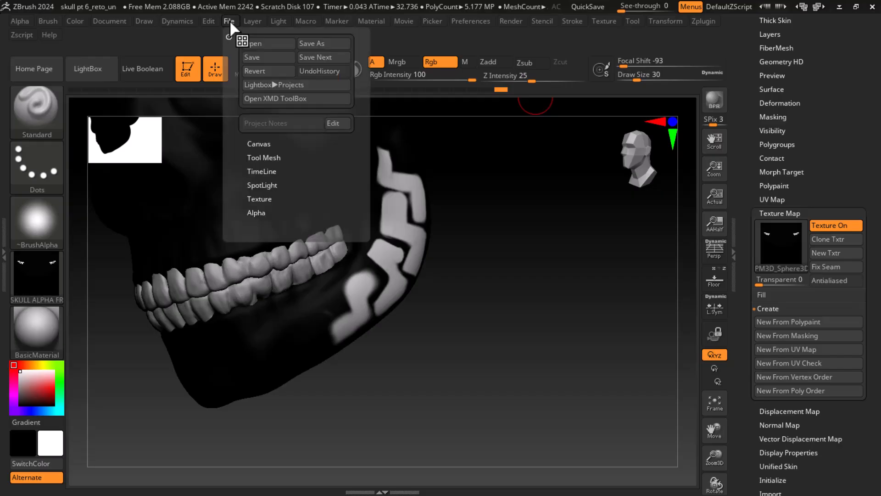
left_click(339, 44)
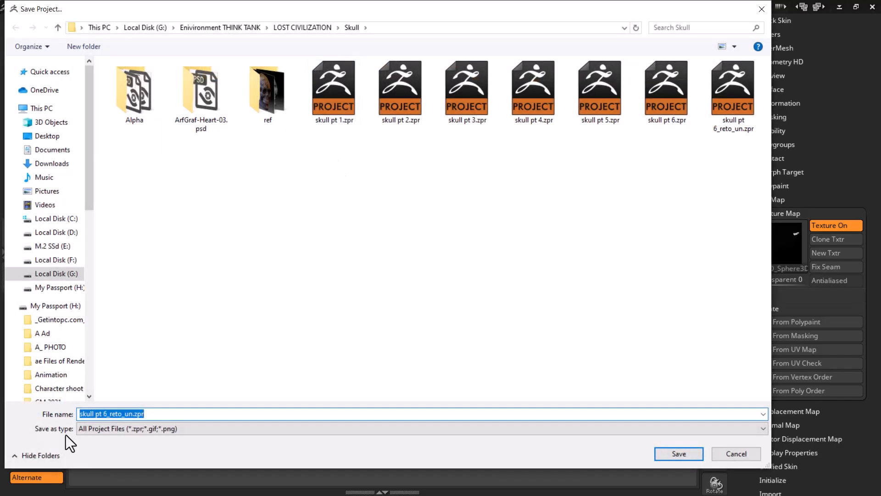
left_click(138, 414)
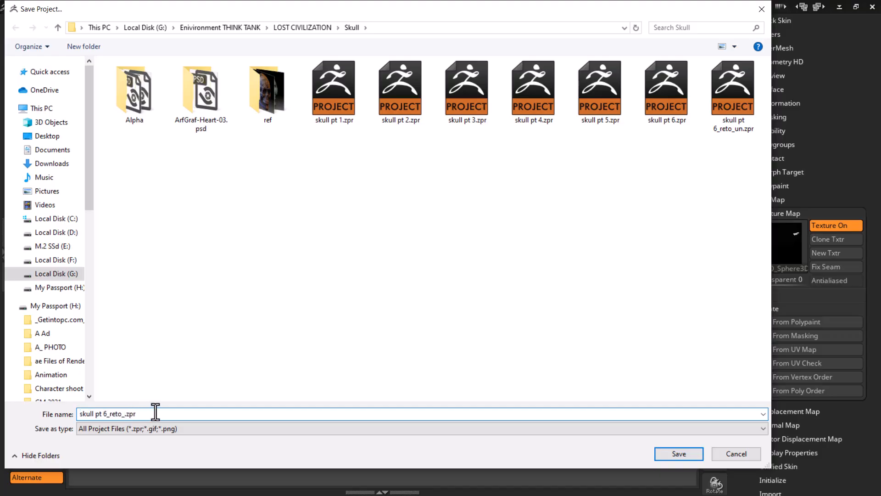
type("UN ALPHA")
key("alt+Tab")
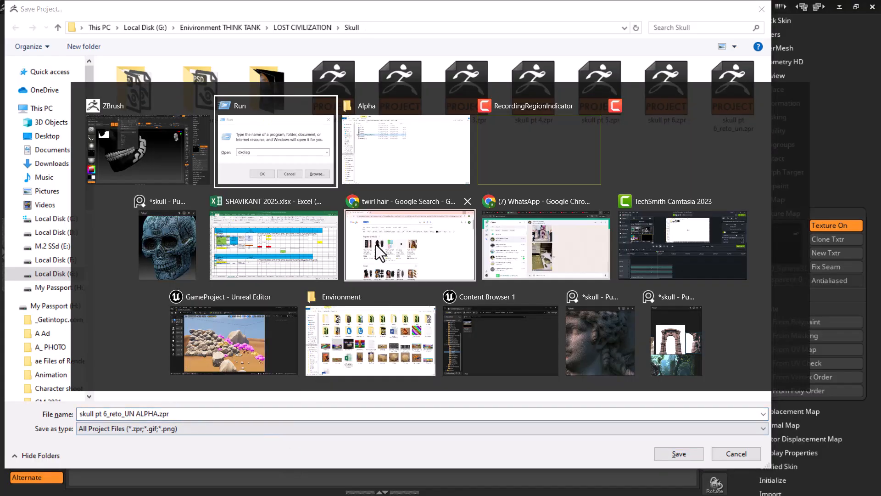